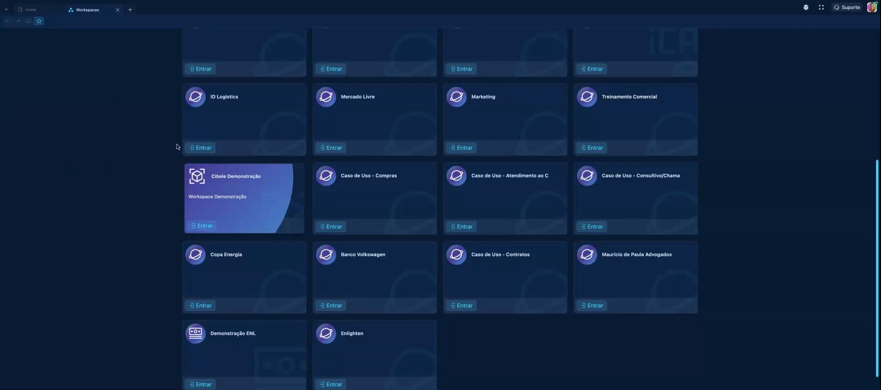
Find the workspace described as "Workspace Demonstração" in the workspace list and enter it
scroll(171, 151, "up", 2)
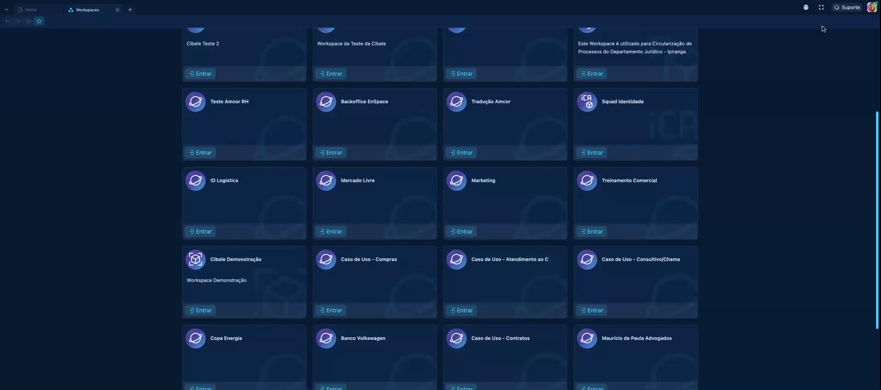
scroll(796, 112, "down", 3)
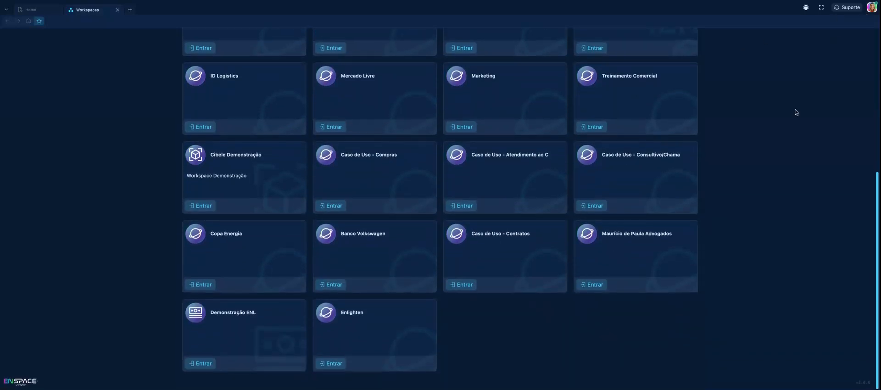
scroll(314, 145, "up", 7)
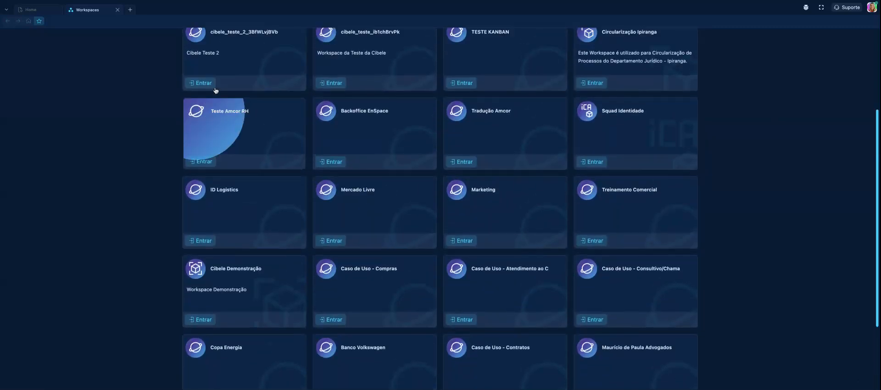
scroll(215, 90, "down", 7)
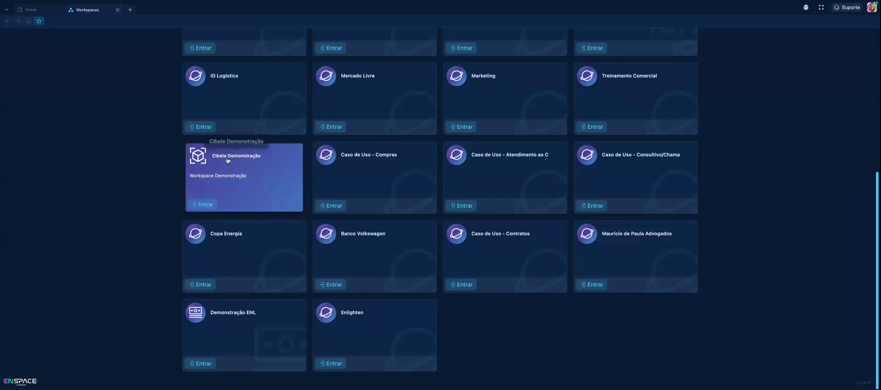
left_click(248, 176)
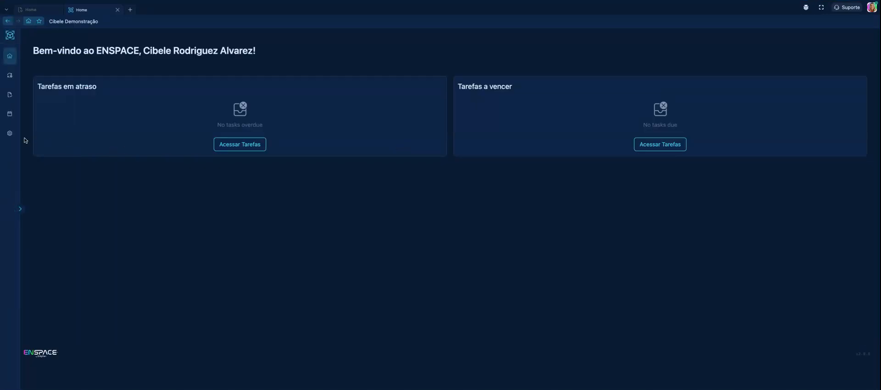
Open the Campos list of the Atendimento ENSPACE category in the workspace settings
left_click(10, 133)
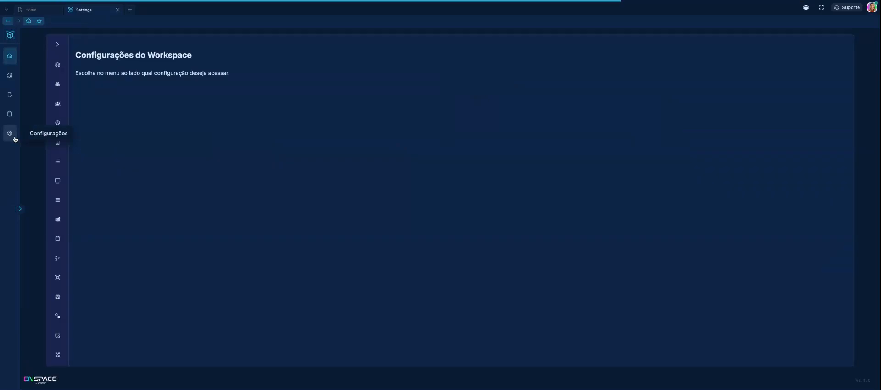
left_click(59, 87)
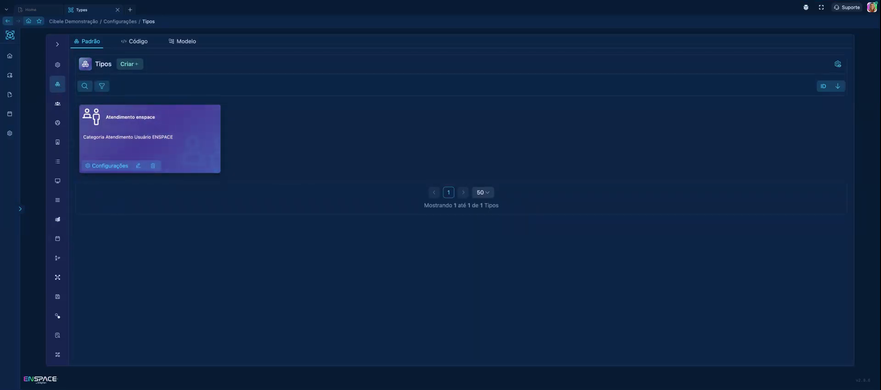
left_click(132, 139)
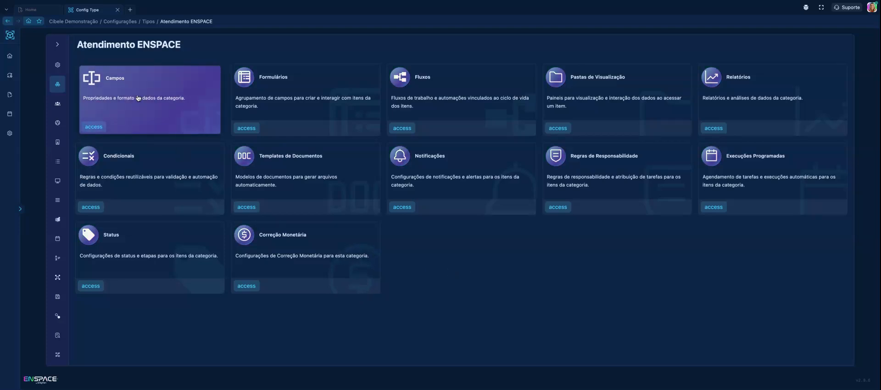
left_click(123, 93)
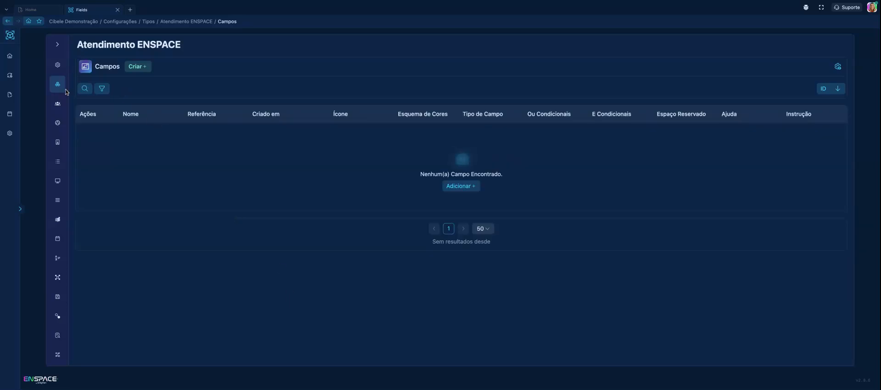
Check how the field creation form opens and set its display mode to Janela
left_click(136, 67)
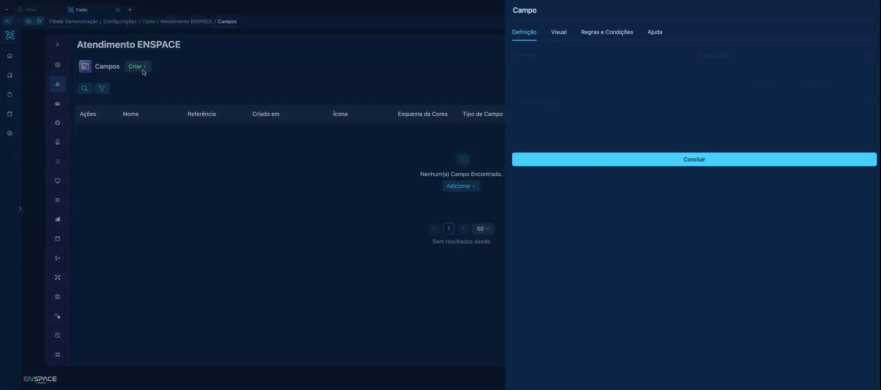
left_click(266, 238)
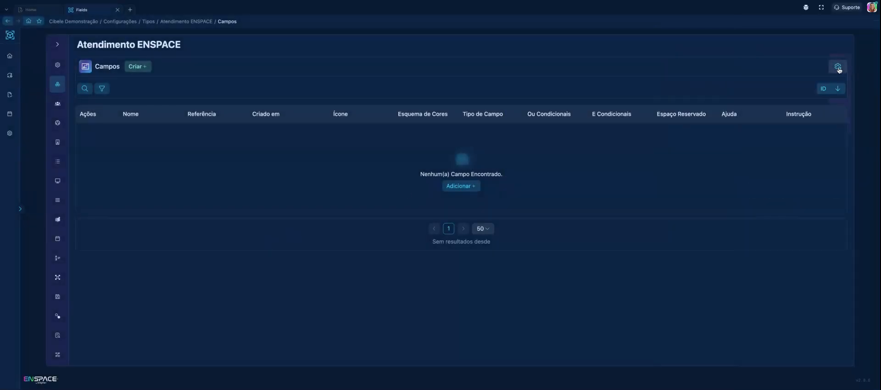
left_click(838, 117)
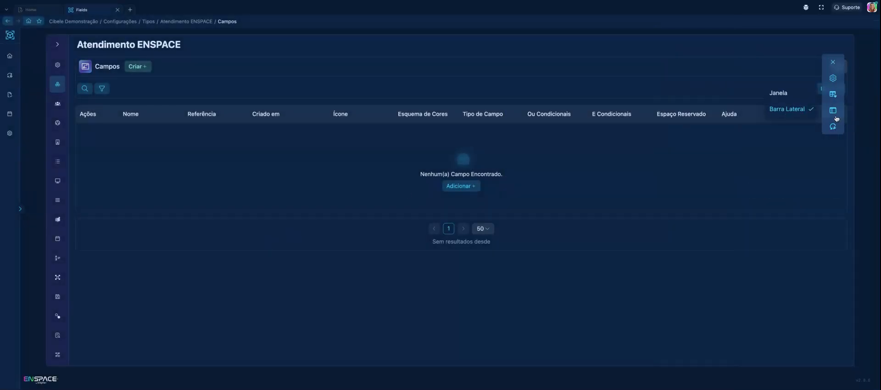
left_click(792, 97)
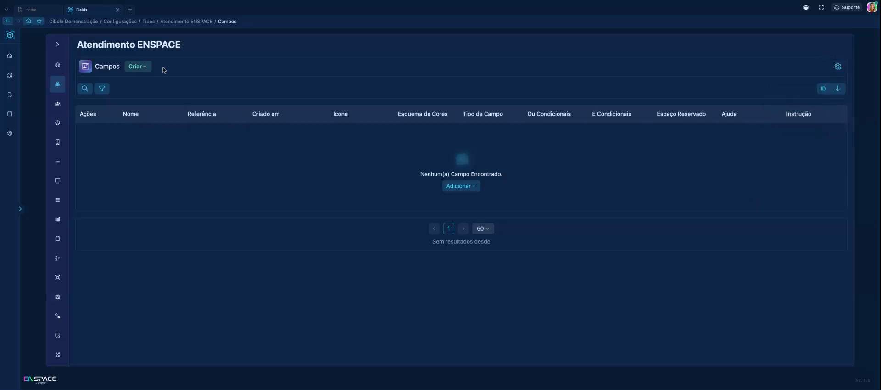
Start creating a new field in the Atendimento ENSPACE category and display its field type options
left_click(144, 70)
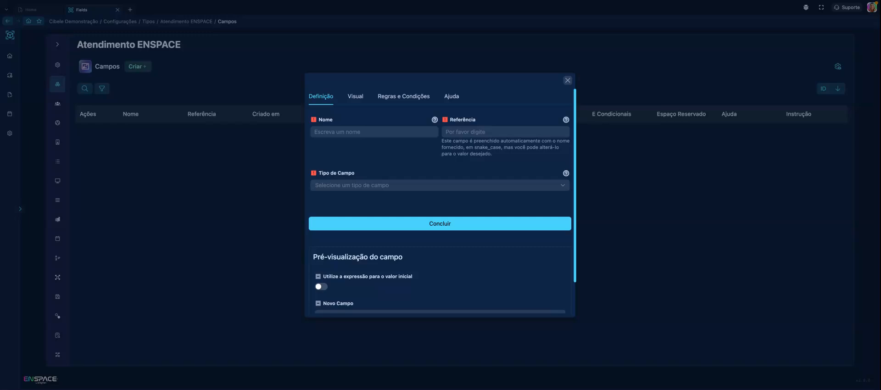
scroll(359, 139, "down", 1)
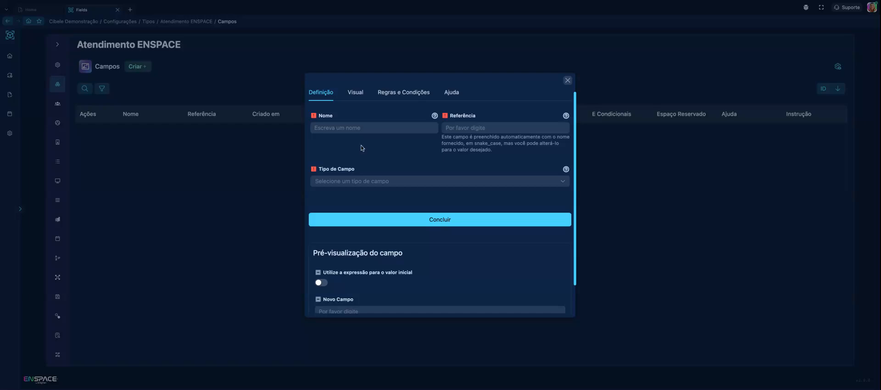
left_click(366, 182)
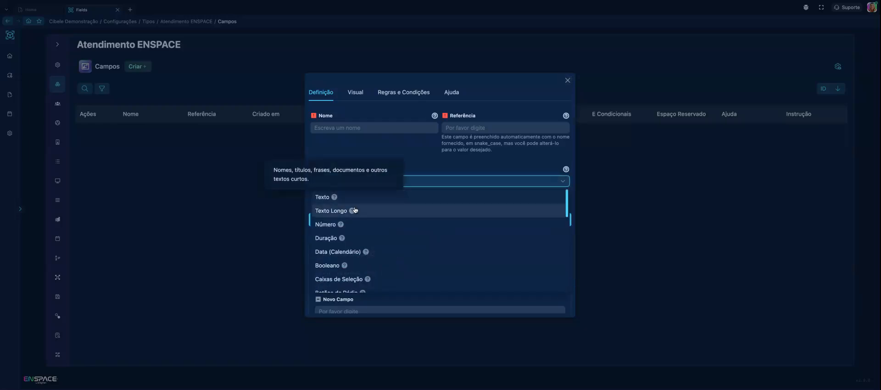
Examine the available field types in the new field form, from Texto through to the Legado section
scroll(354, 210, "down", 5)
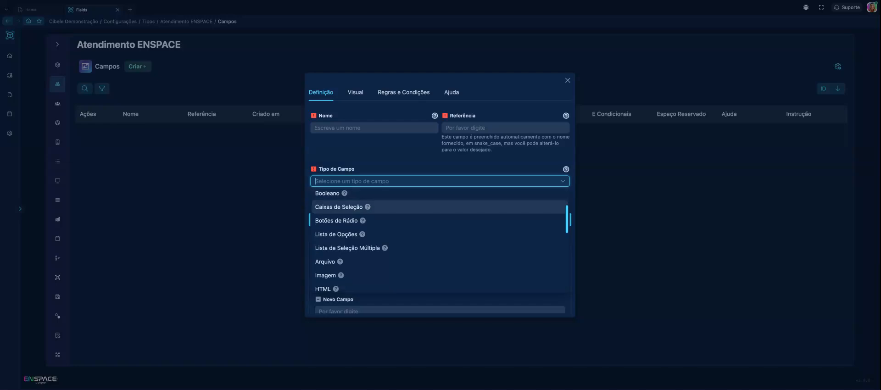
scroll(354, 204, "down", 4)
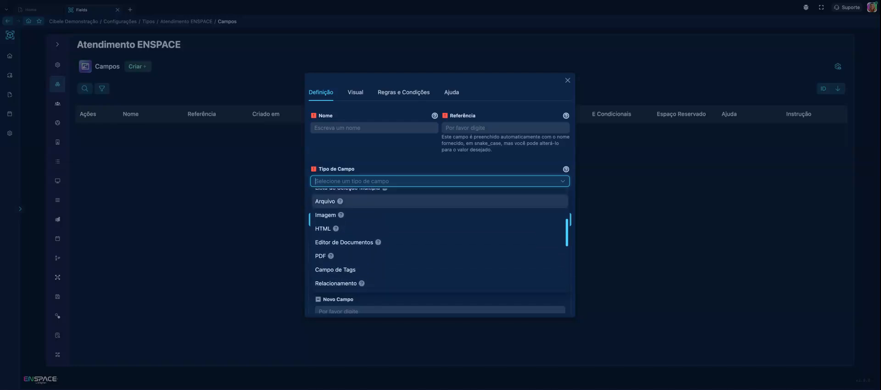
scroll(354, 202, "down", 4)
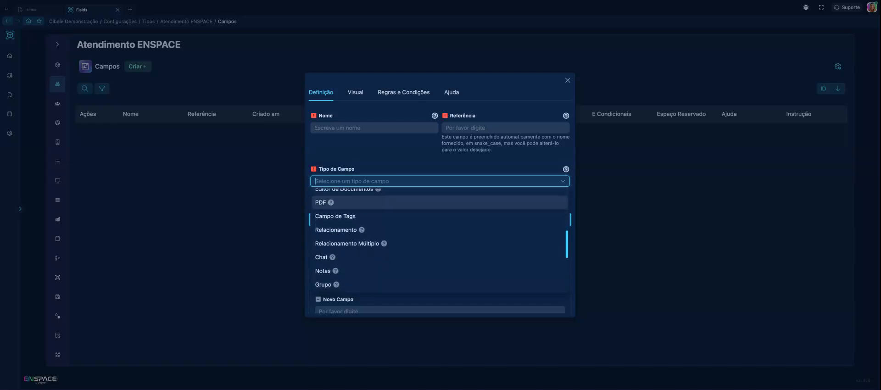
scroll(354, 202, "down", 4)
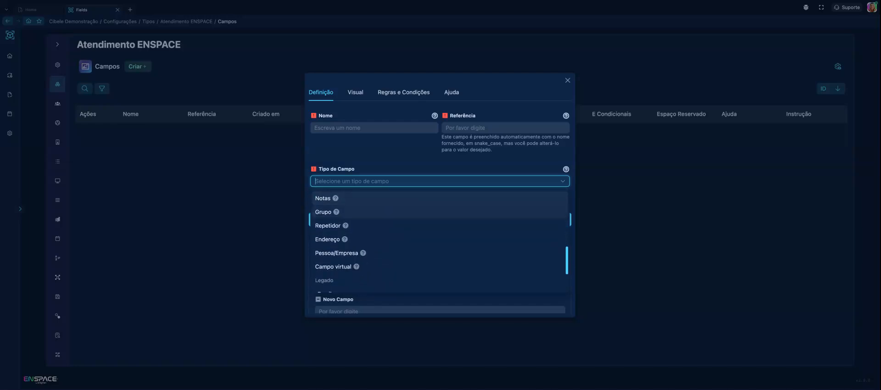
scroll(354, 204, "down", 2)
scroll(355, 206, "up", 3)
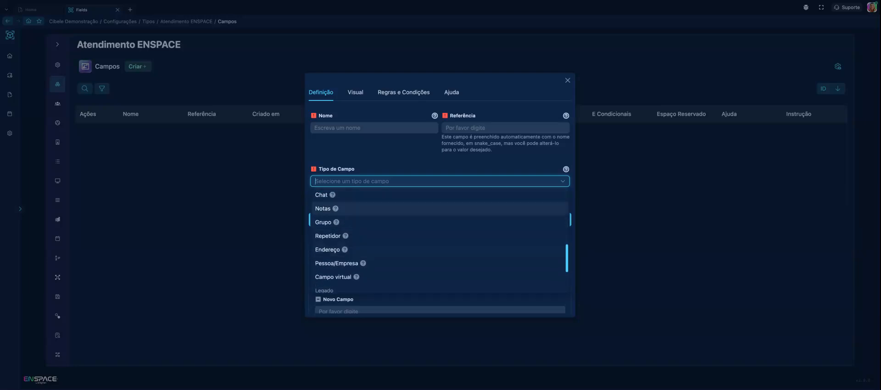
scroll(354, 206, "up", 15)
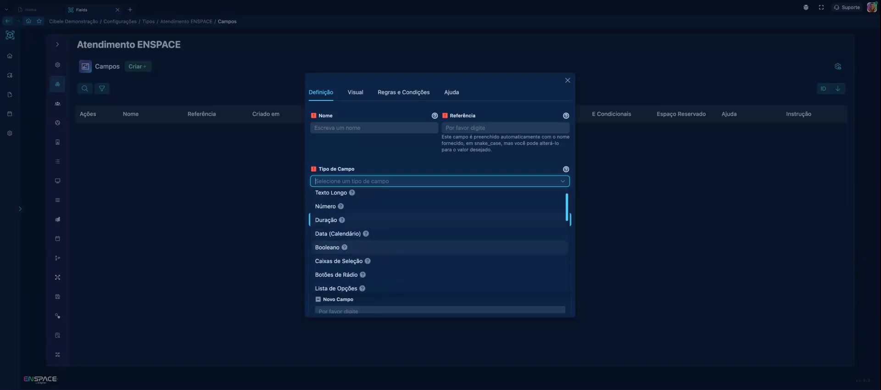
scroll(354, 210, "up", 1)
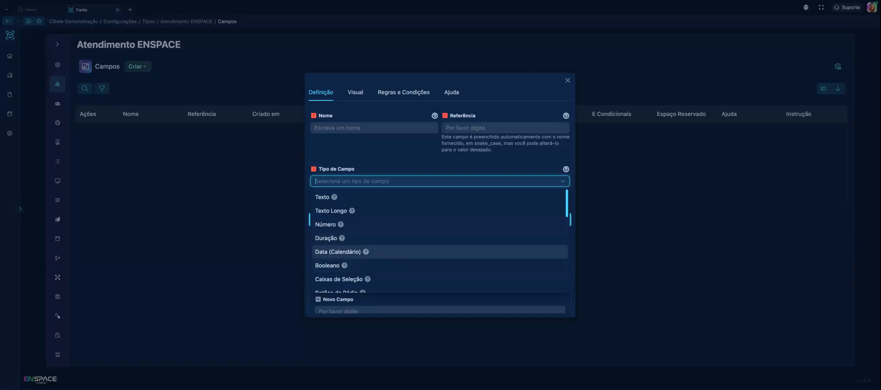
scroll(349, 248, "down", 3)
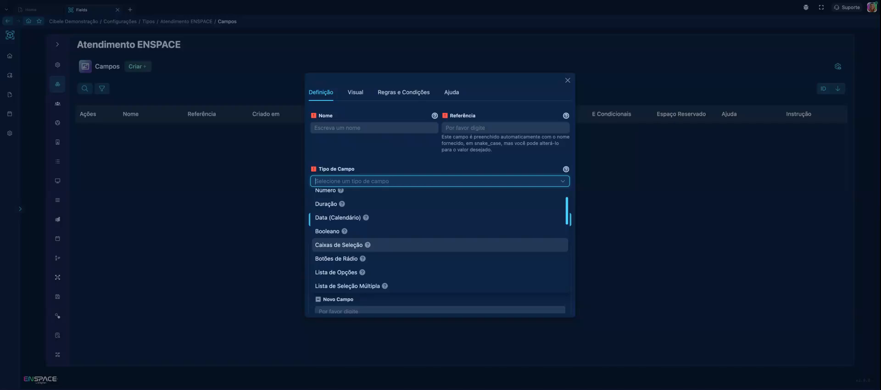
scroll(349, 250, "up", 3)
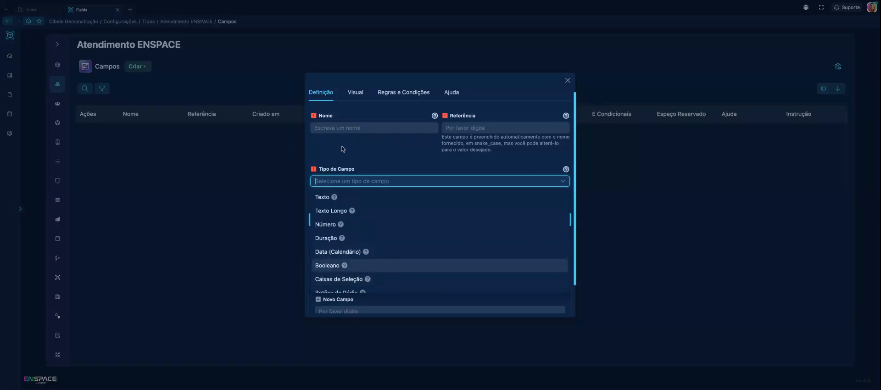
Set the new field's type to Texto and name it "Assunto da Requisição"
left_click(336, 197)
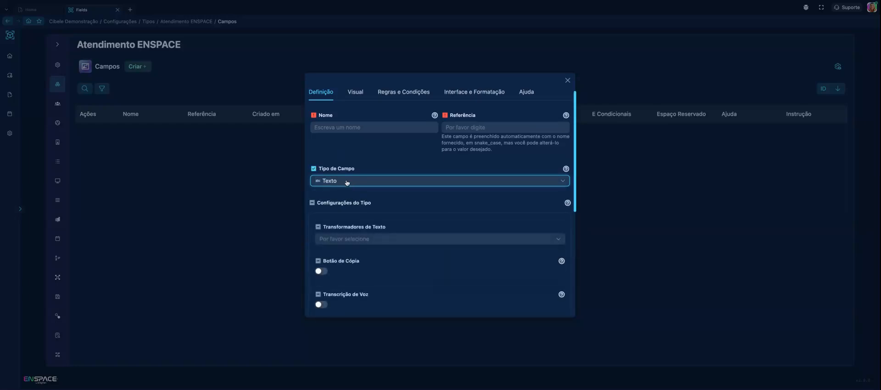
left_click(342, 128)
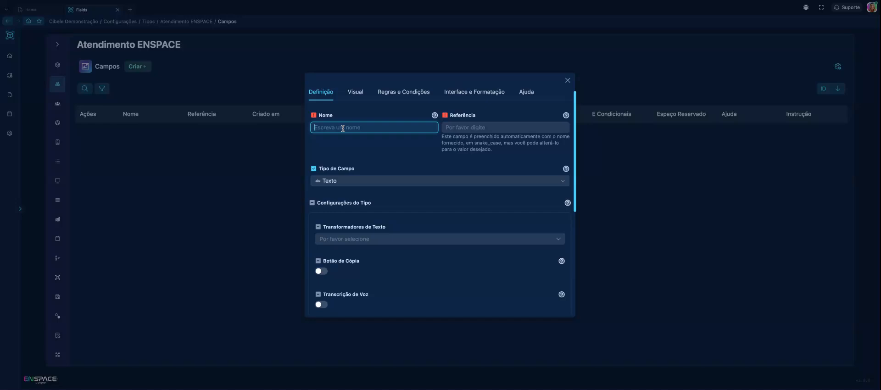
type("A")
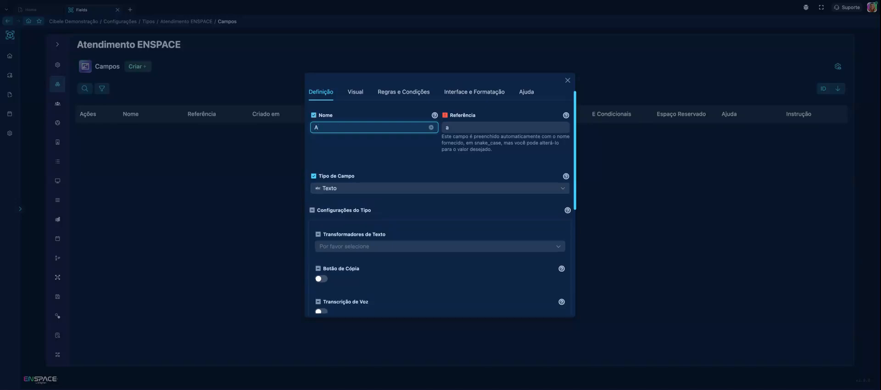
type("ssunto")
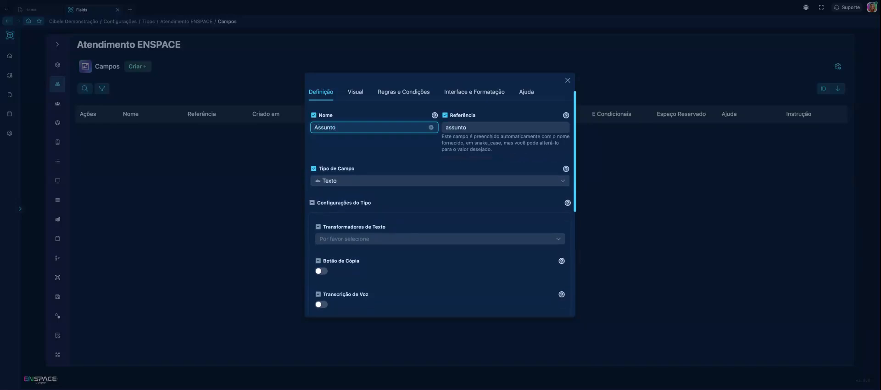
type(" da Requisi")
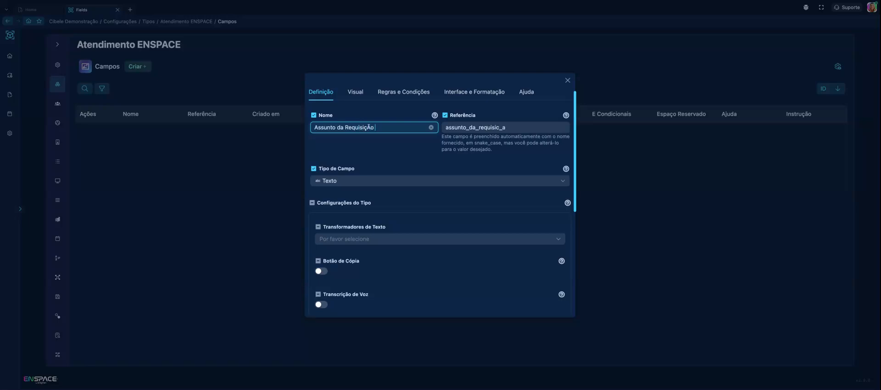
type("çÃ")
key("BackSpace")
type("ão")
Test the field preview with the sample texts "teste" and "nfhkjhfahfkhaflahfli;", clearing each entry
scroll(381, 169, "down", 5)
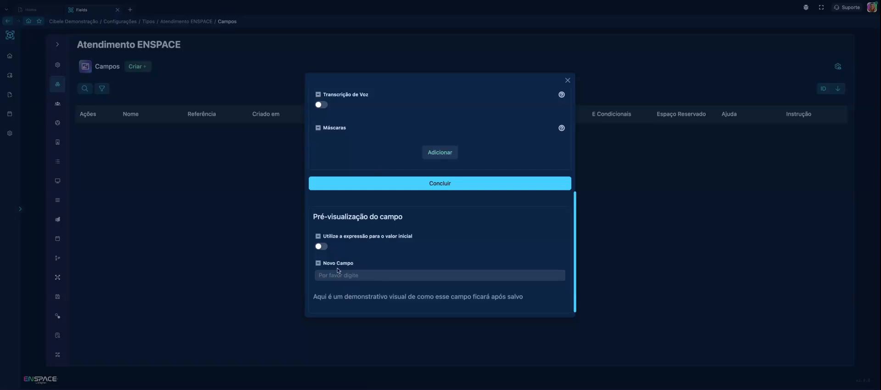
left_click(353, 275)
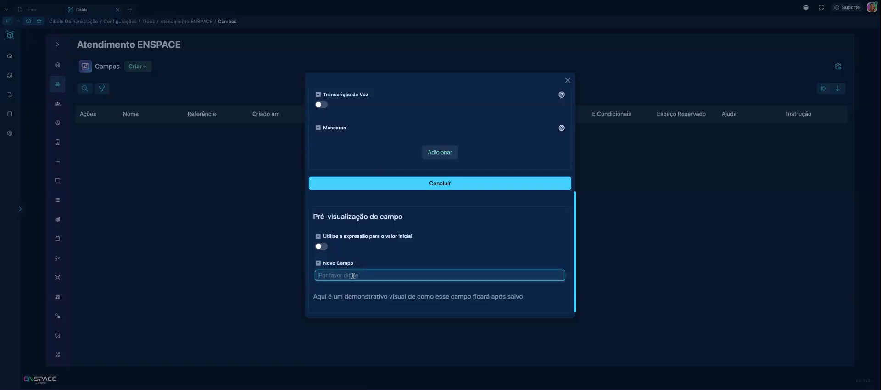
type("teste")
key("BackSpace")
key("BackSpace")
key("BackSpace")
key("BackSpace")
key("BackSpace")
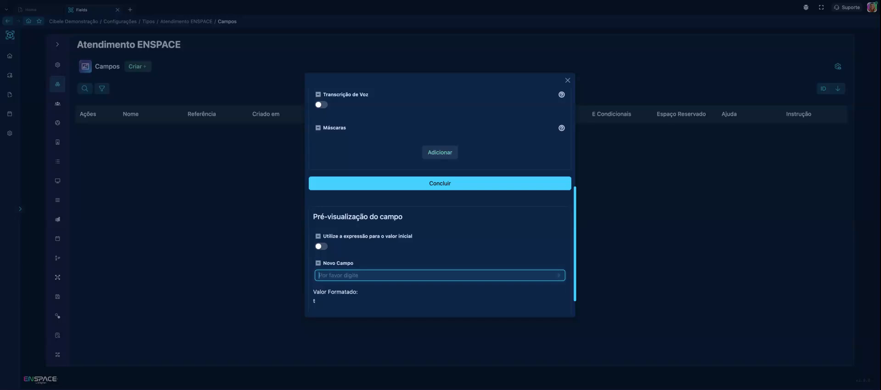
type("nfhkjhfahfkhaflahfli;")
key("BackSpace")
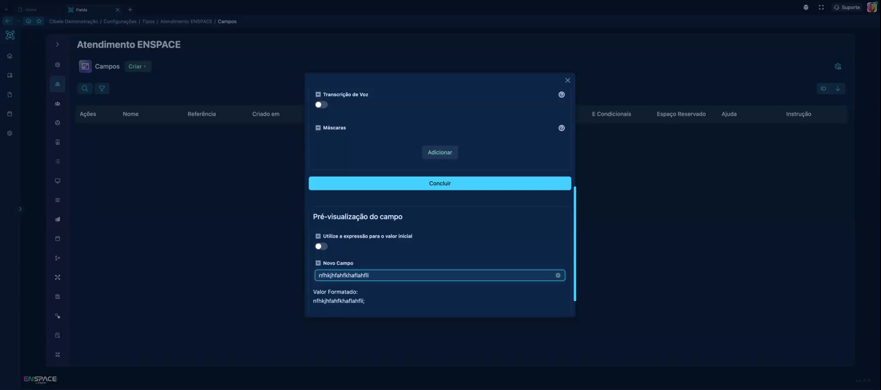
key("BackSpace")
key("BackSpace")
key("BackSpace")
key("BackSpace")
key("BackSpace")
key("BackSpace")
key("BackSpace")
key("BackSpace")
key("BackSpace")
key("BackSpace")
key("BackSpace")
key("BackSpace")
key("BackSpace")
key("BackSpace")
key("BackSpace")
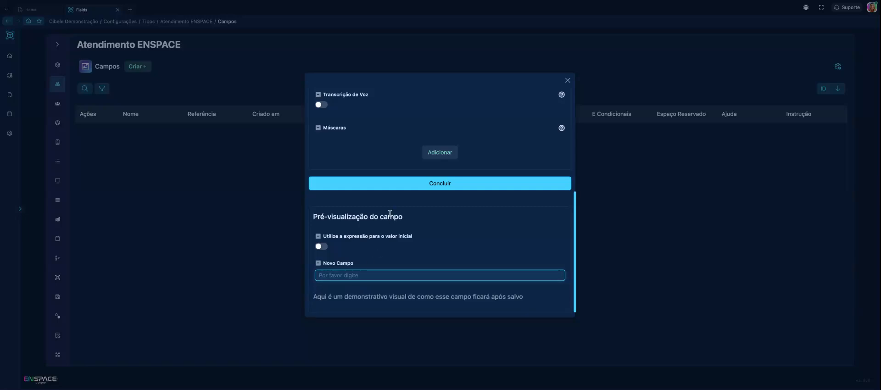
Examine the new field's visual settings and the options offered for its basic validations
scroll(390, 213, "up", 5)
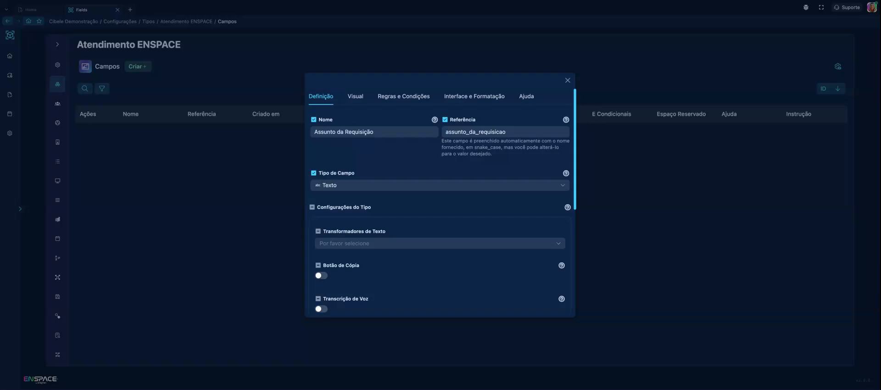
left_click(353, 97)
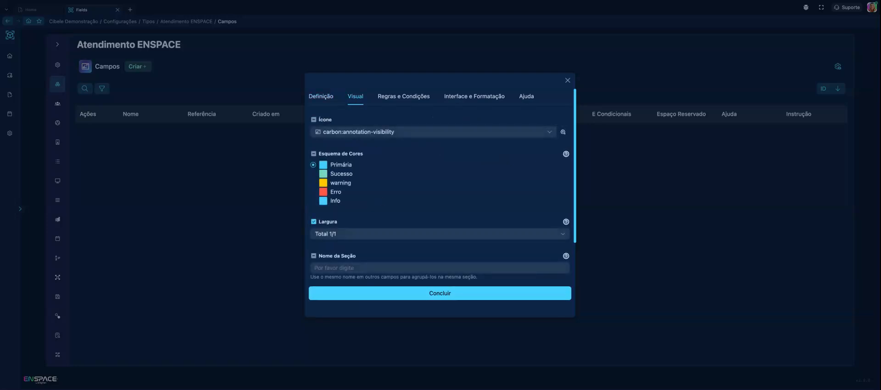
left_click(397, 99)
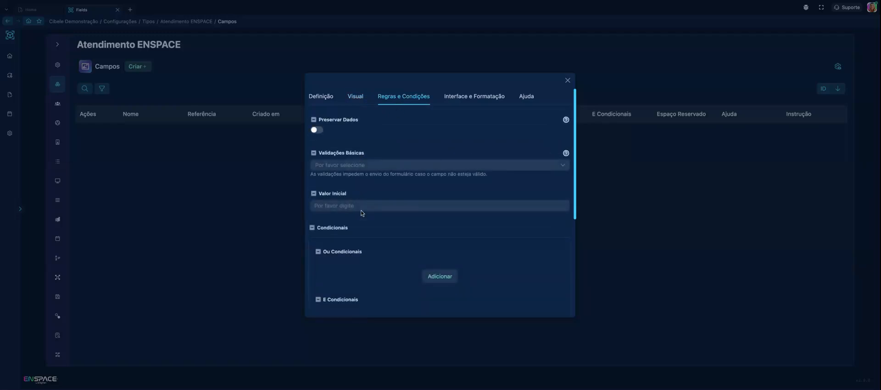
left_click(371, 166)
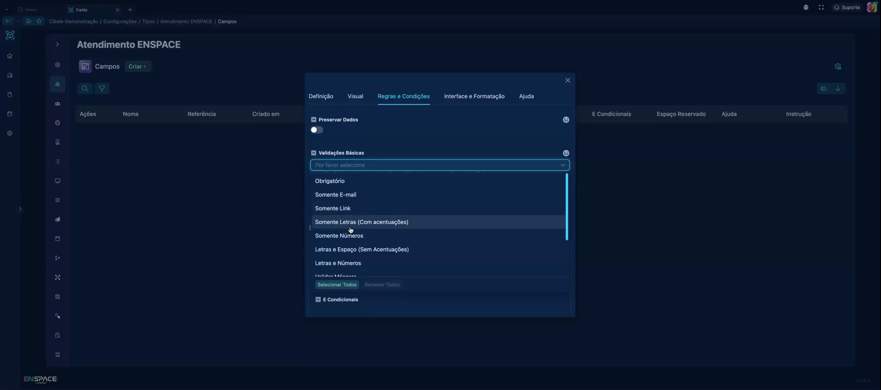
scroll(351, 229, "down", 1)
scroll(309, 227, "down", 5)
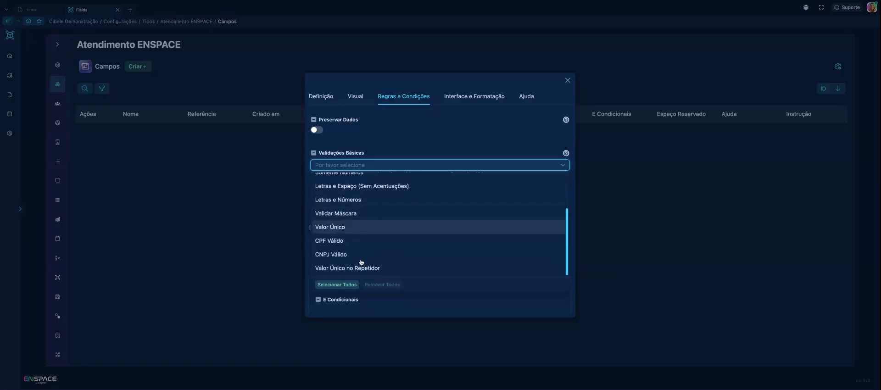
scroll(362, 232, "up", 5)
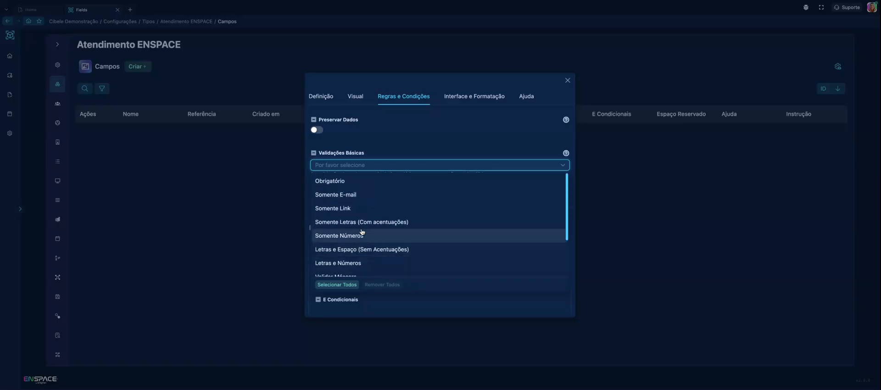
left_click(367, 145)
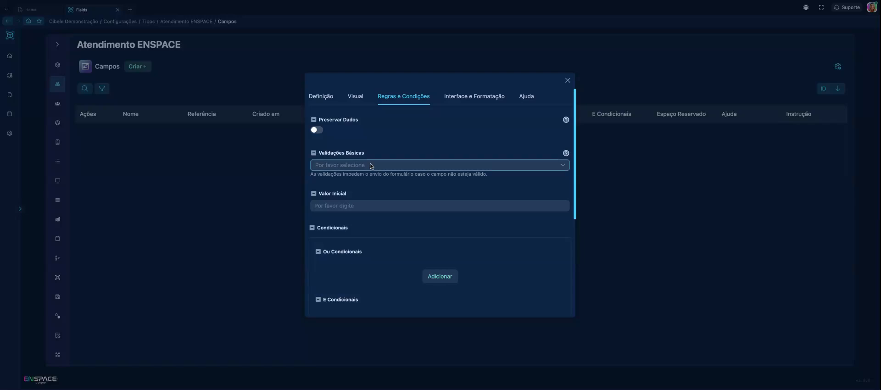
Make the field mandatory by choosing Obrigatório as its basic validation
left_click(371, 166)
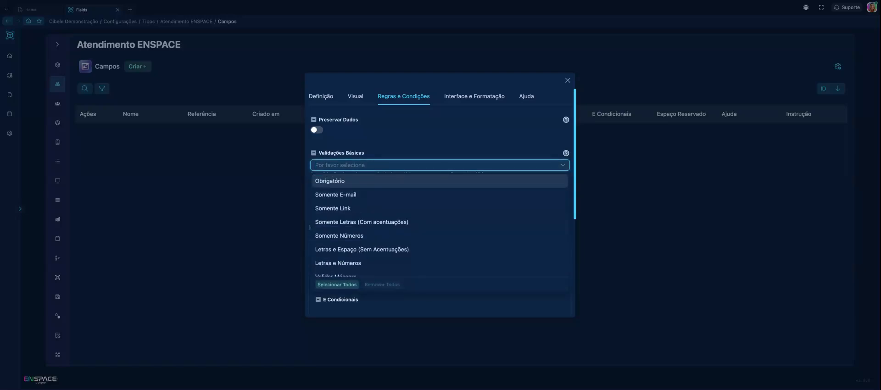
left_click(346, 182)
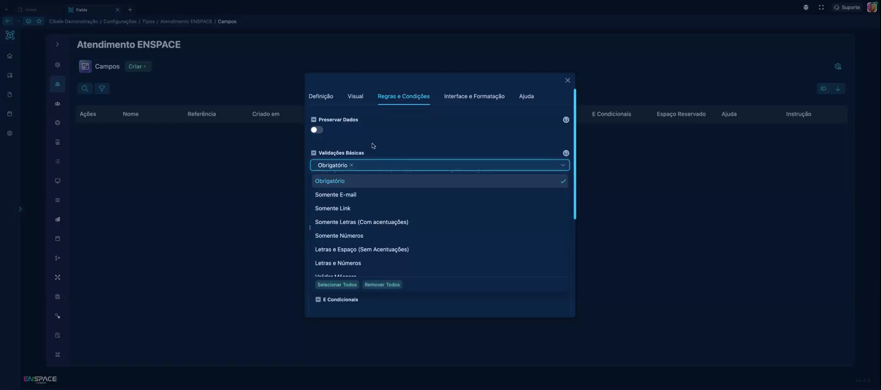
left_click(373, 146)
left_click(353, 206)
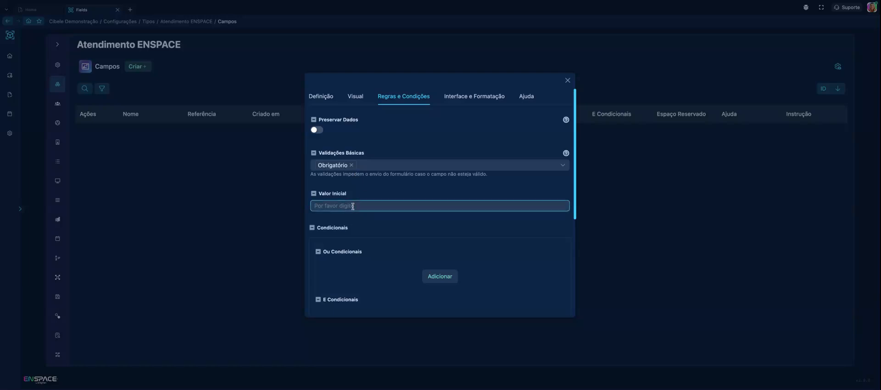
Clear the text limit suffix in the field's interface and formatting settings, leaving the maximum text length empty
left_click(449, 98)
left_click(360, 159)
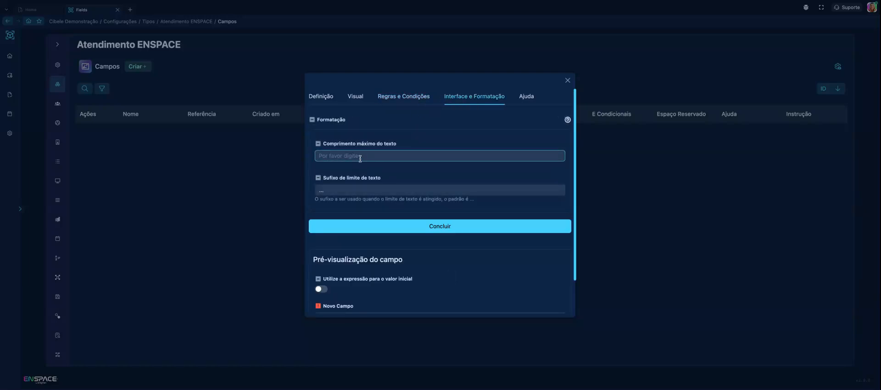
left_click(359, 190)
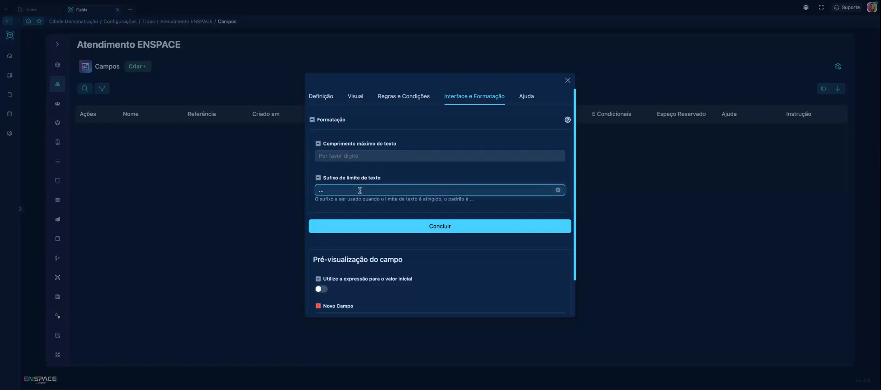
key("BackSpace")
key("BackSpace")
key("BackSpace")
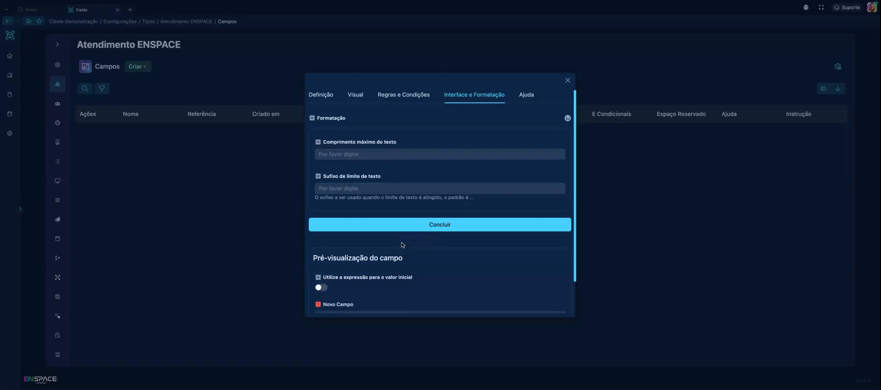
Check the mandatory marker and its tooltip in the field preview
scroll(402, 245, "down", 1)
scroll(401, 243, "down", 1)
mouse_move(318, 265)
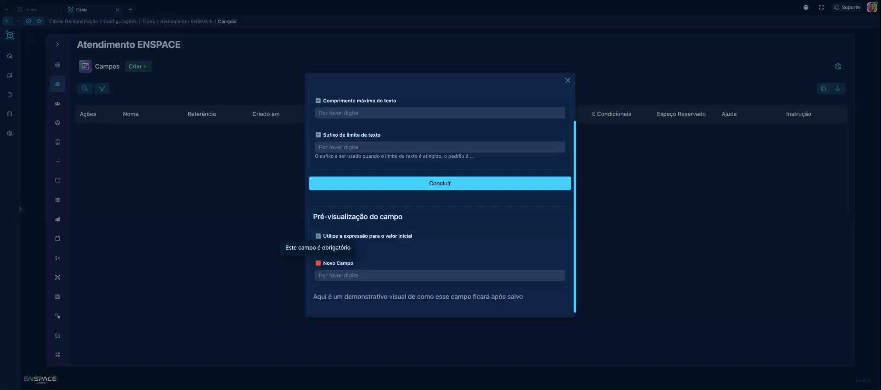
scroll(407, 232, "up", 1)
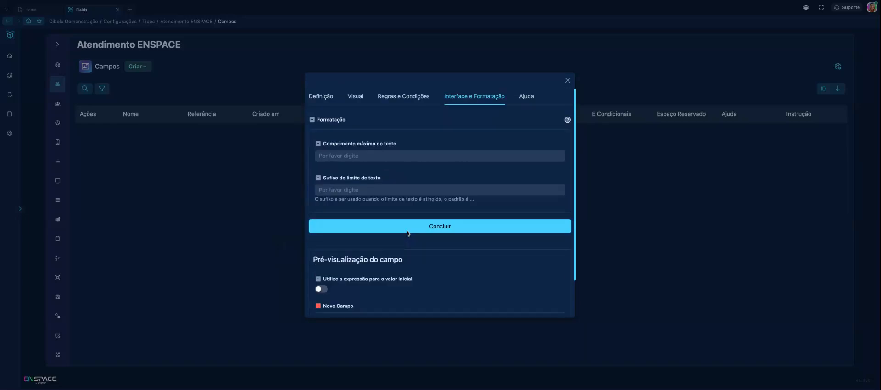
Examine the field's placeholder, help and instruction settings, including the sample instruction text and the help setting's explanation
left_click(526, 97)
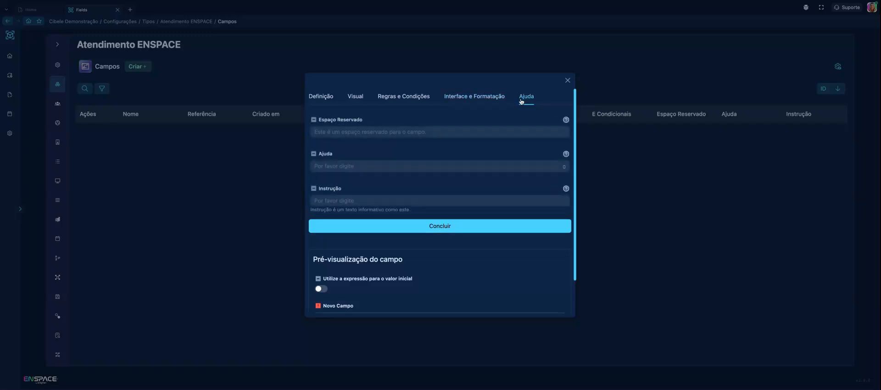
left_click(354, 133)
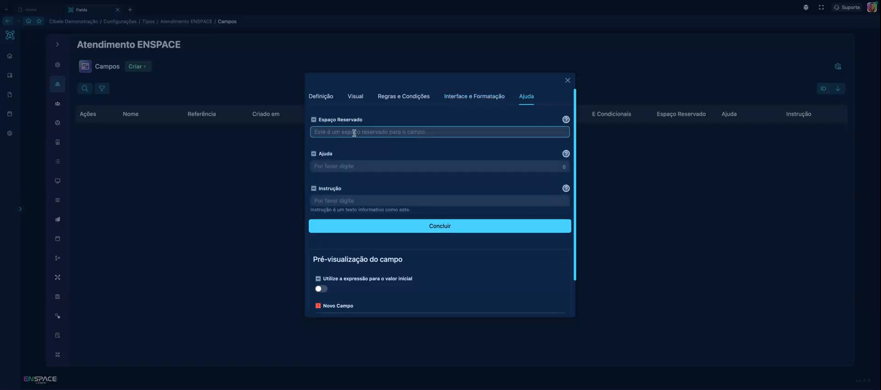
left_click(358, 166)
left_click(347, 200)
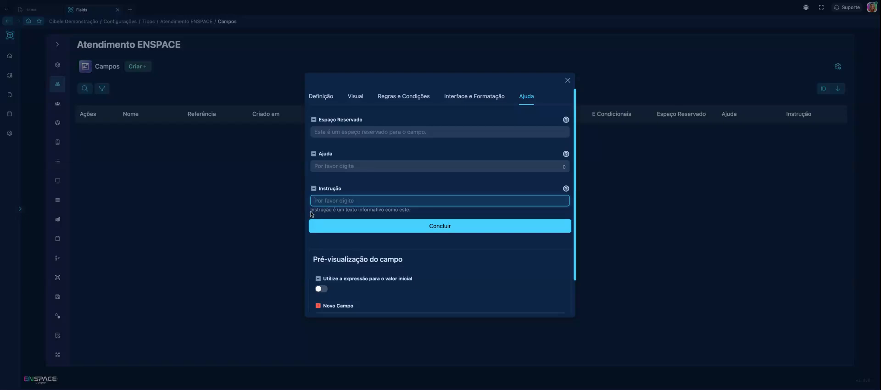
left_click_drag(311, 212, 425, 213)
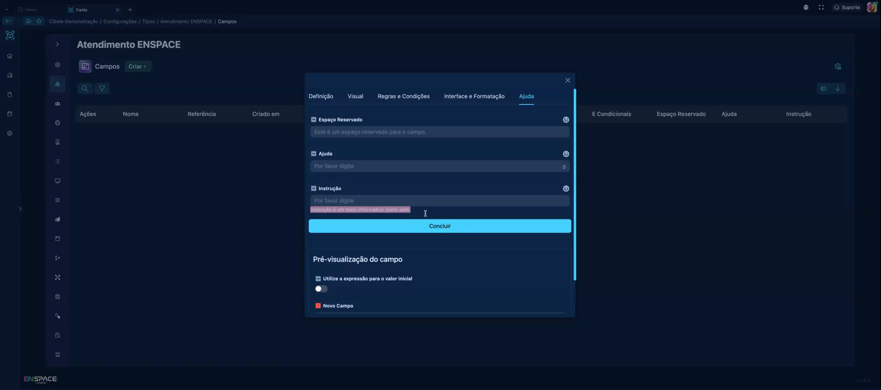
left_click(385, 213)
left_click_drag(309, 211, 407, 213)
mouse_move(567, 155)
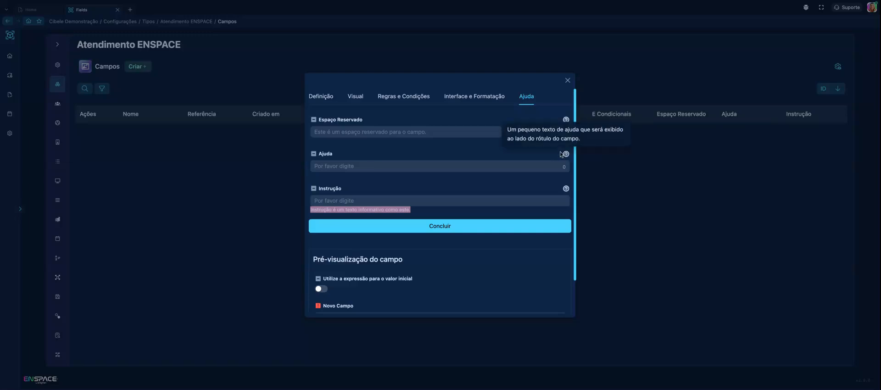
left_click(384, 133)
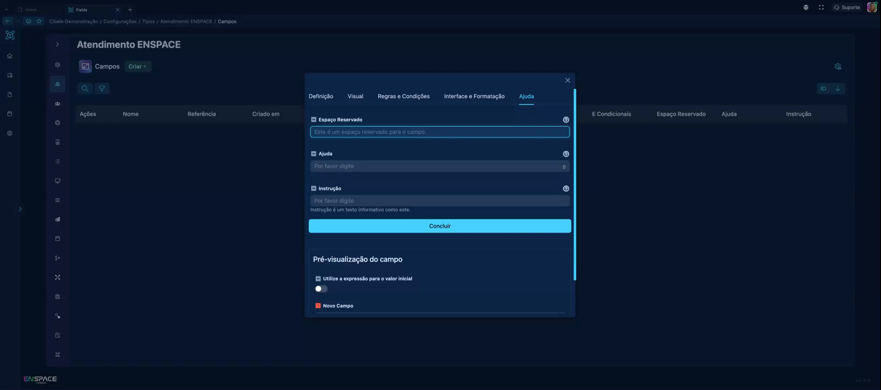
Set the field's help text to "Coloque o Assunto do seu atendimento" and check its tooltip in the field preview
left_click(354, 168)
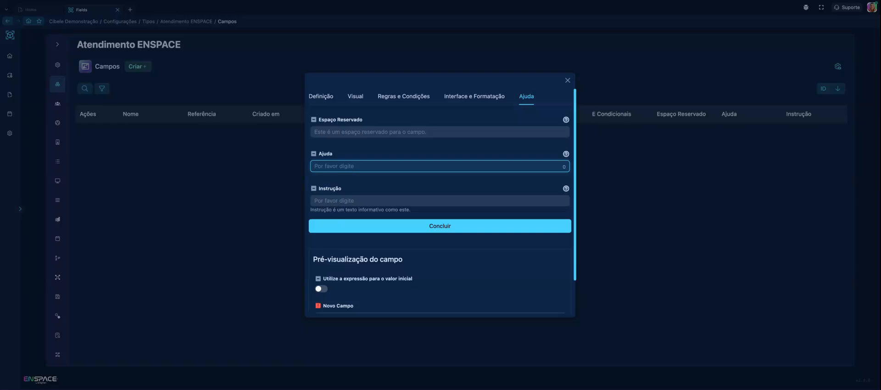
type("c")
type("oloq")
type("ue")
type(" o Assu")
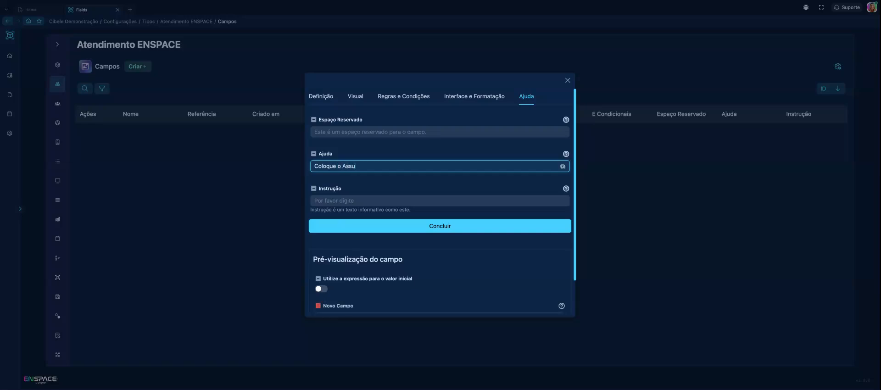
type("nto do seu a")
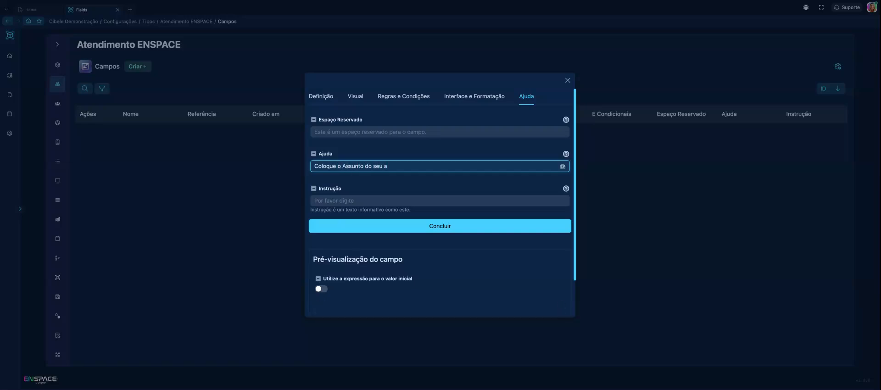
type("tendimento")
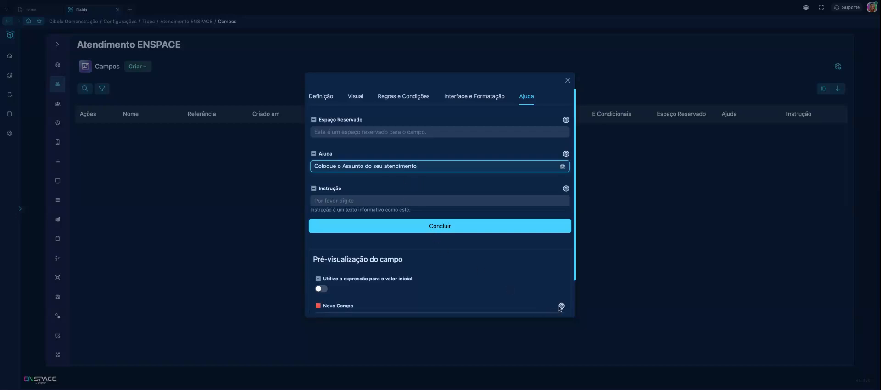
mouse_move(561, 308)
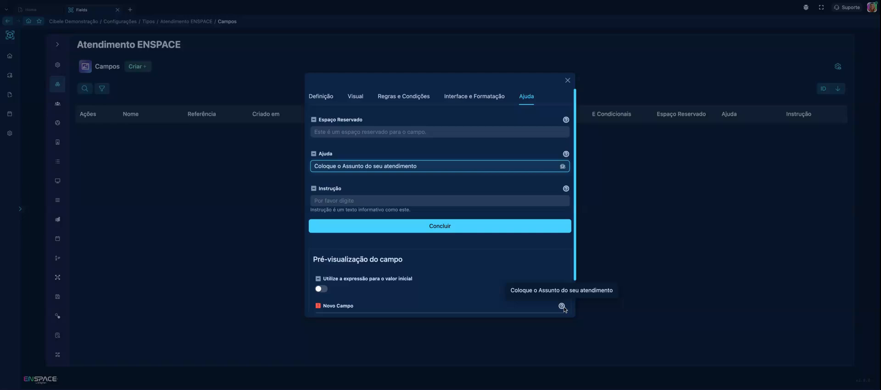
scroll(476, 268, "down", 1)
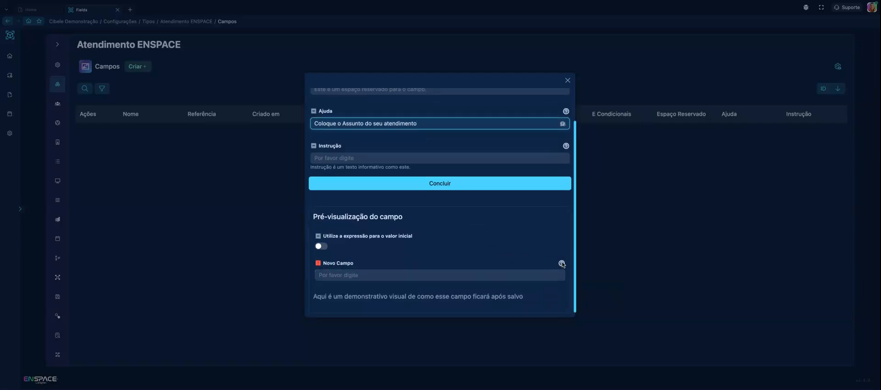
scroll(490, 246, "up", 1)
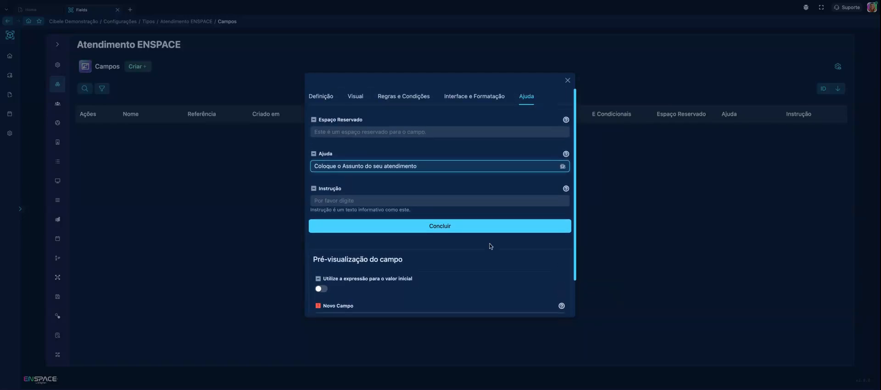
Examine the predefined masks available in the field's type settings, and close the mask form without adding one
left_click(327, 96)
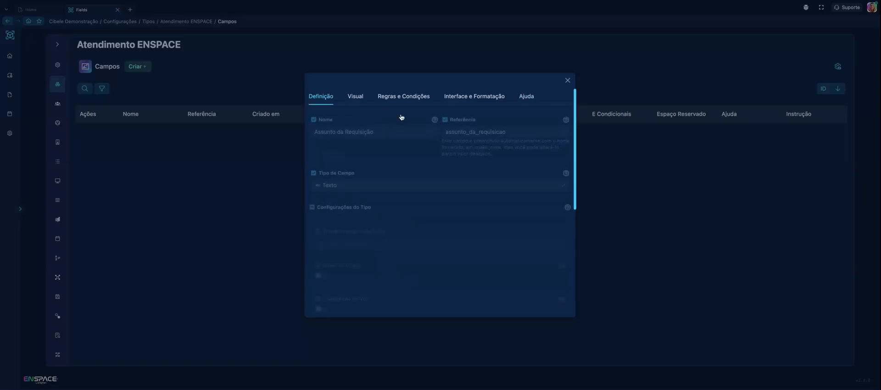
scroll(389, 166, "down", 3)
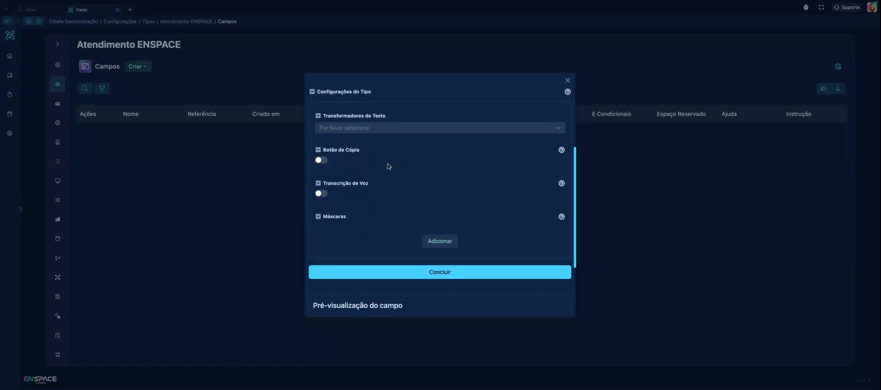
scroll(388, 166, "down", 1)
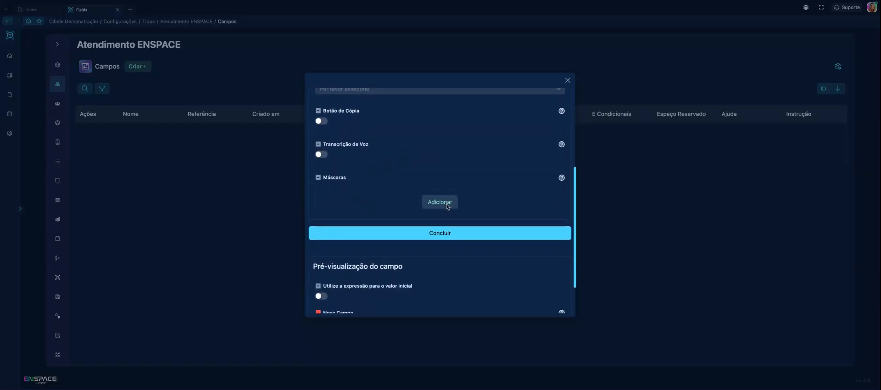
left_click(447, 205)
left_click(390, 154)
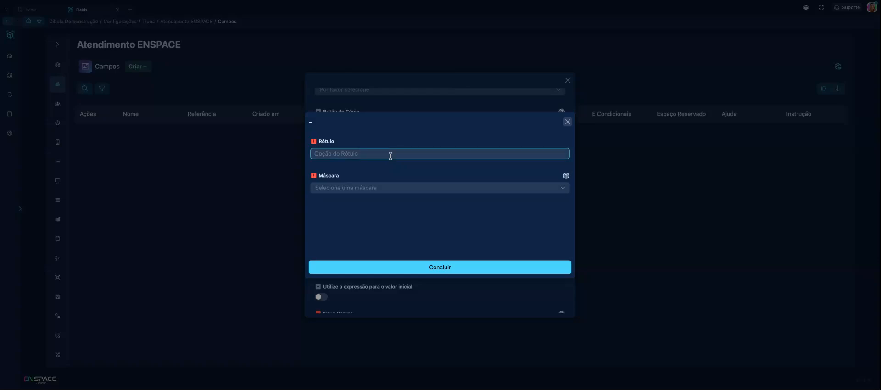
left_click(383, 192)
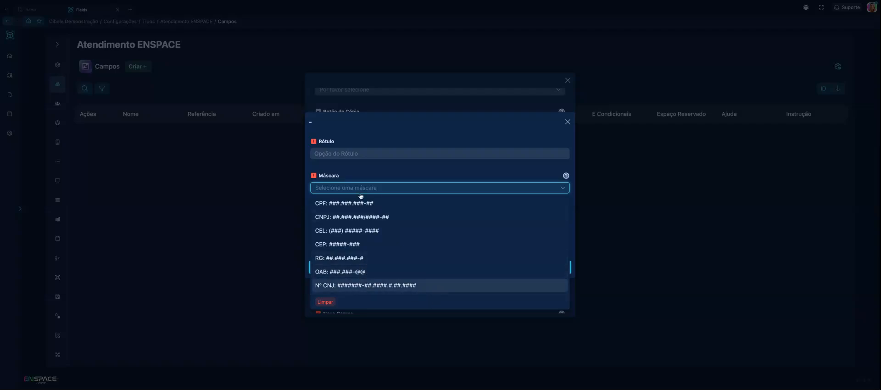
left_click(568, 123)
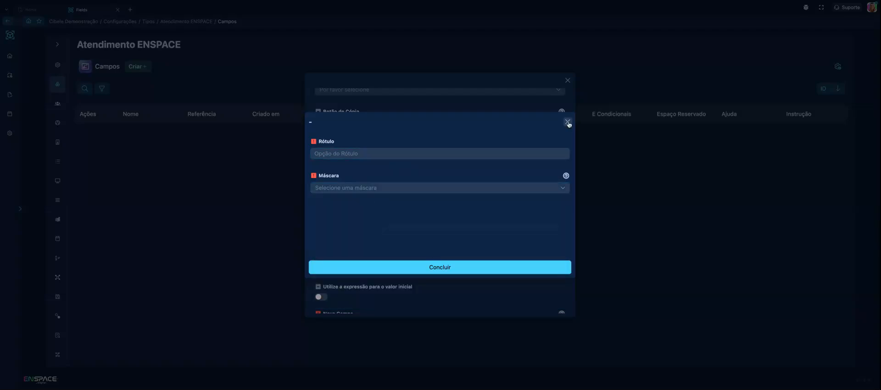
left_click(568, 123)
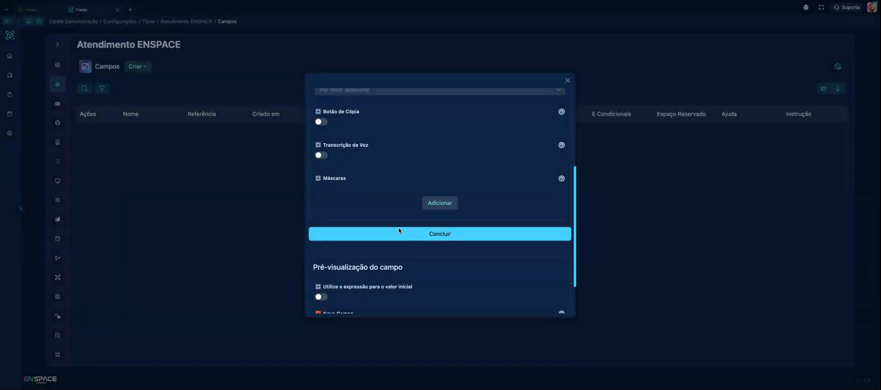
Examine the text transformer options and their explanations, and set the field's text transformer to Title Case
scroll(393, 217, "down", 2)
scroll(394, 217, "up", 5)
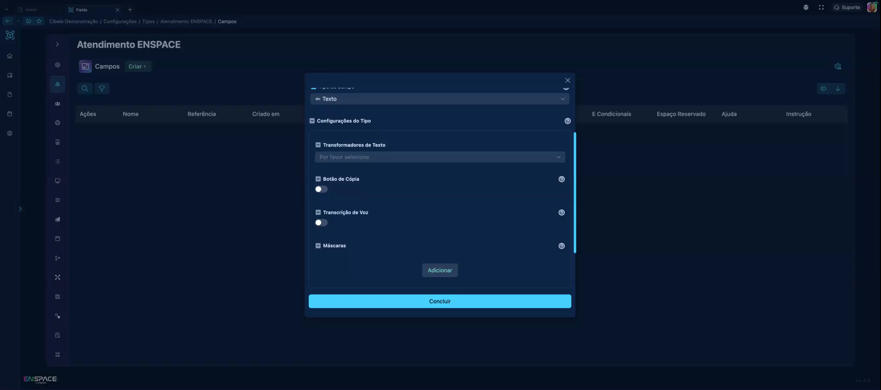
scroll(394, 217, "up", 2)
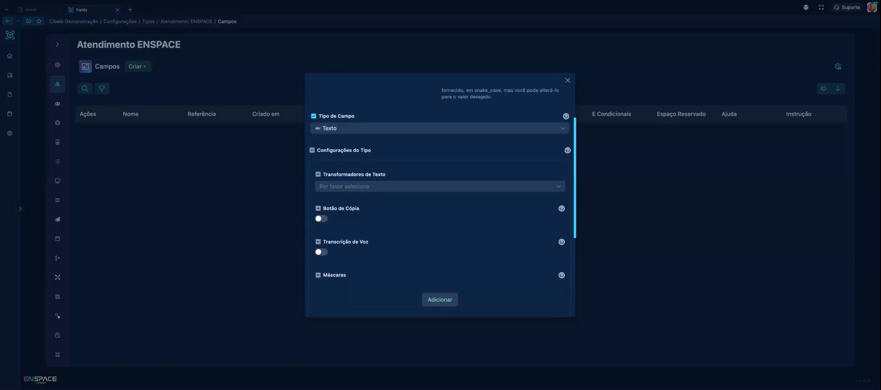
left_click(393, 187)
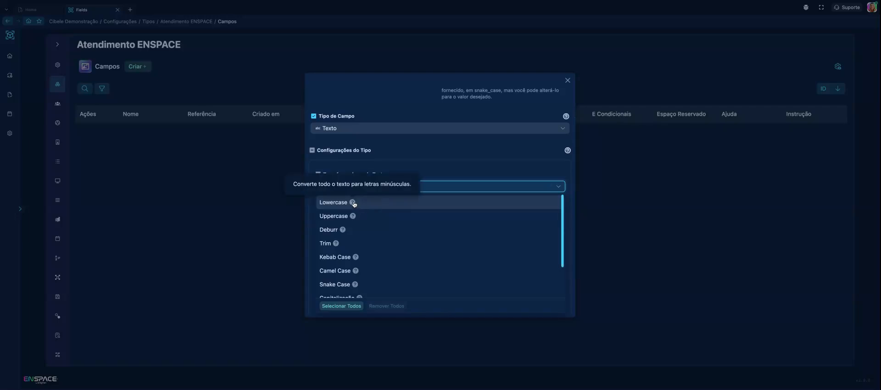
scroll(359, 220, "up", 1)
scroll(357, 219, "down", 3)
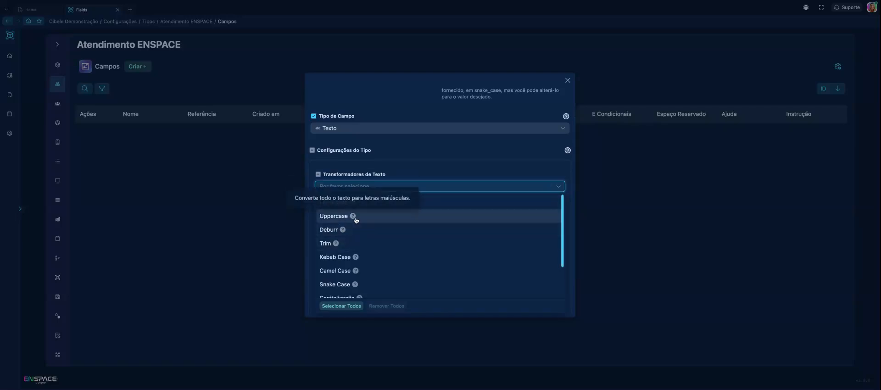
scroll(357, 221, "down", 1)
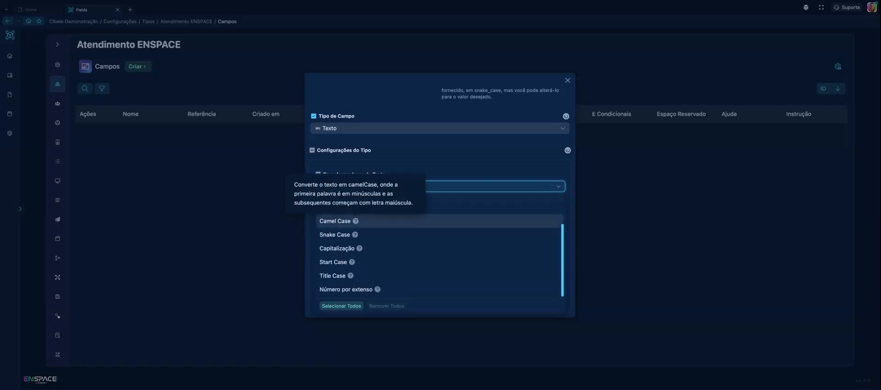
left_click(338, 275)
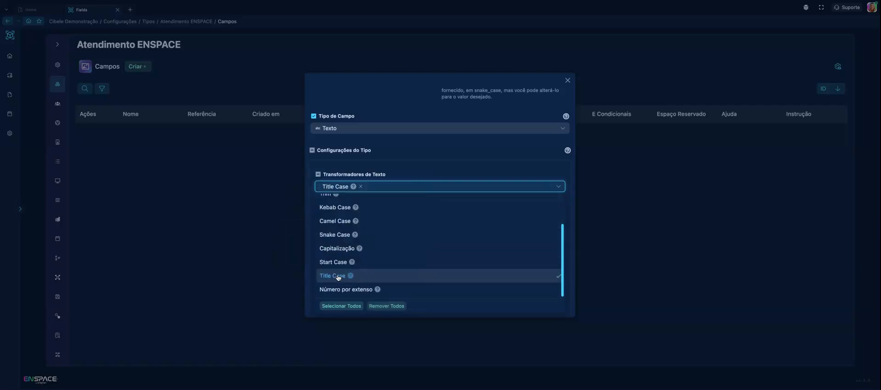
left_click(393, 162)
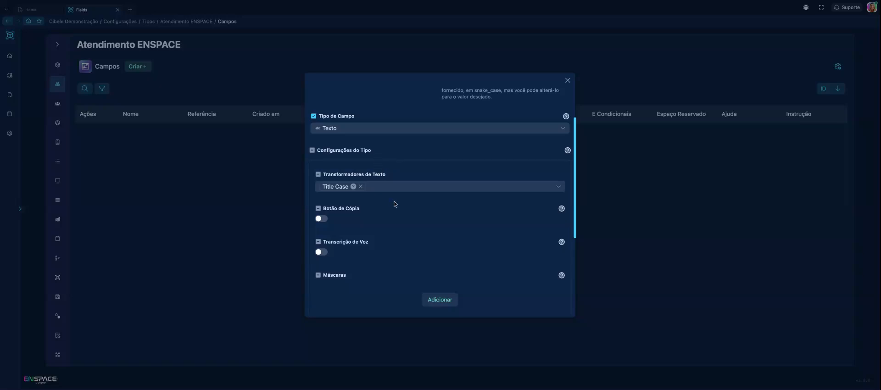
Enter a sample person's name in the field preview to test the Title Case transformer
scroll(395, 202, "down", 2)
scroll(395, 204, "down", 2)
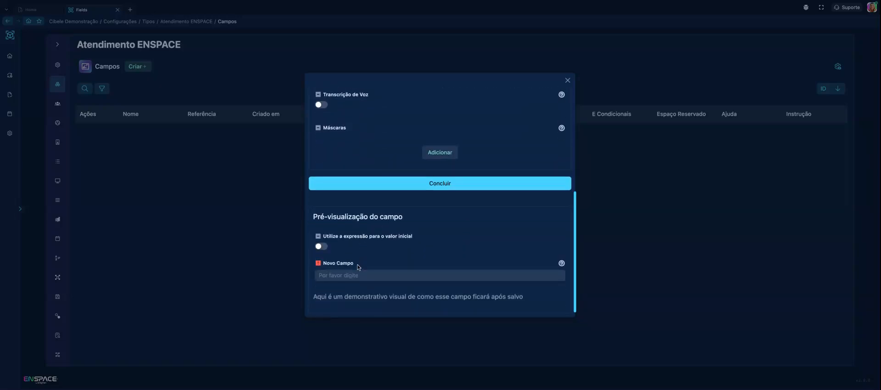
left_click(350, 276)
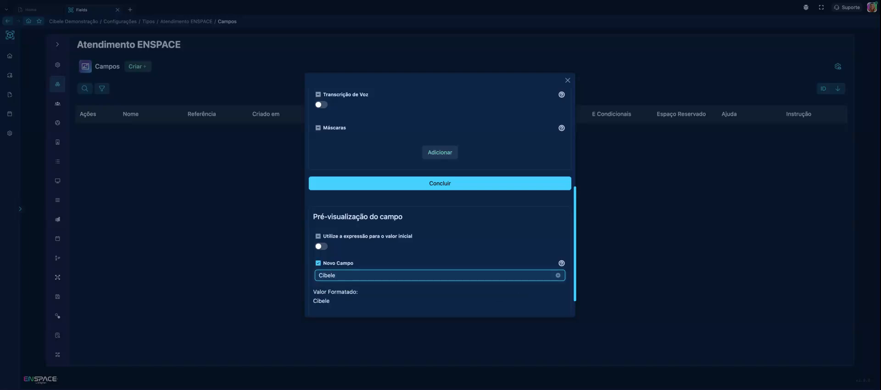
Compare the sample's formatted value in the preview with the text transformer chosen in the type settings
scroll(324, 276, "up", 1)
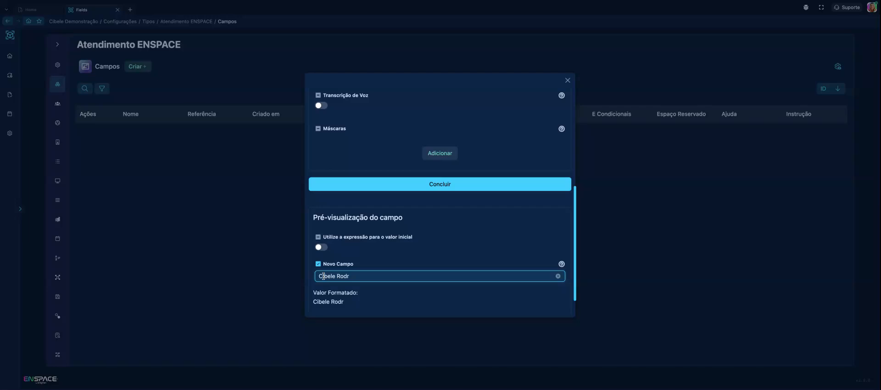
scroll(381, 299, "down", 1)
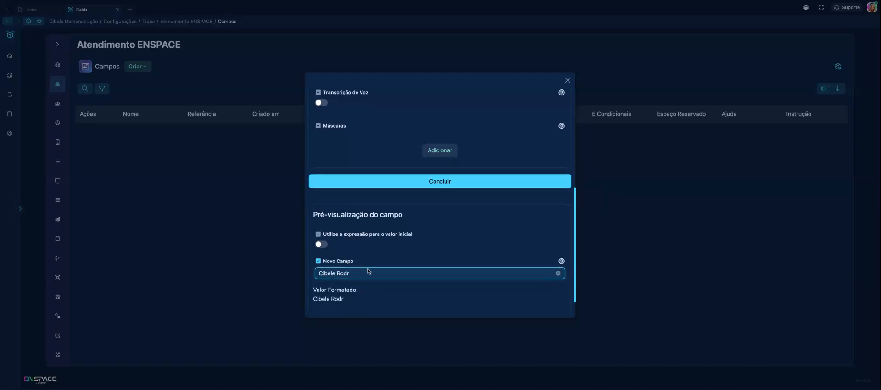
scroll(367, 271, "up", 3)
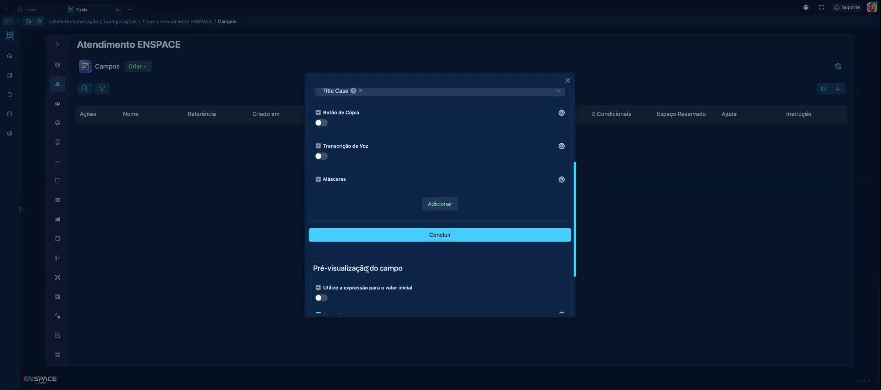
scroll(367, 270, "down", 1)
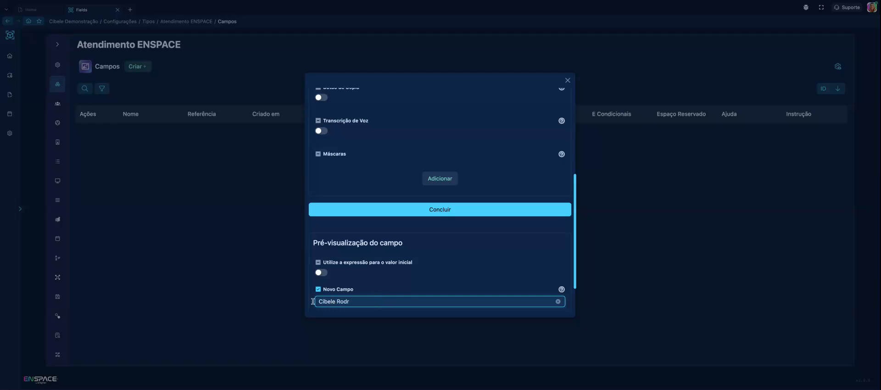
scroll(367, 269, "up", 5)
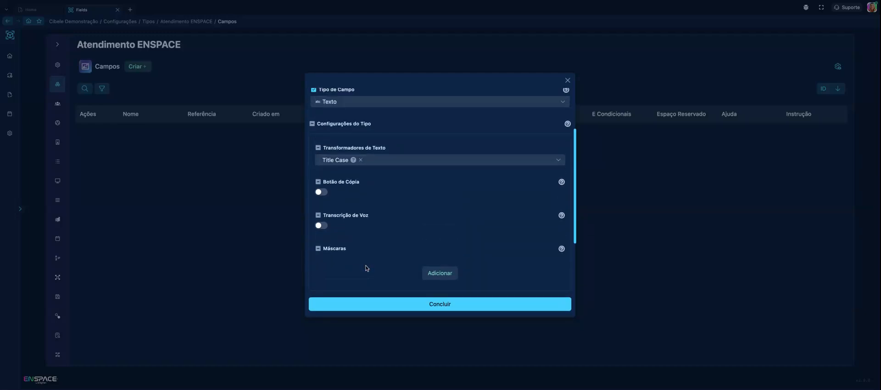
scroll(367, 269, "up", 1)
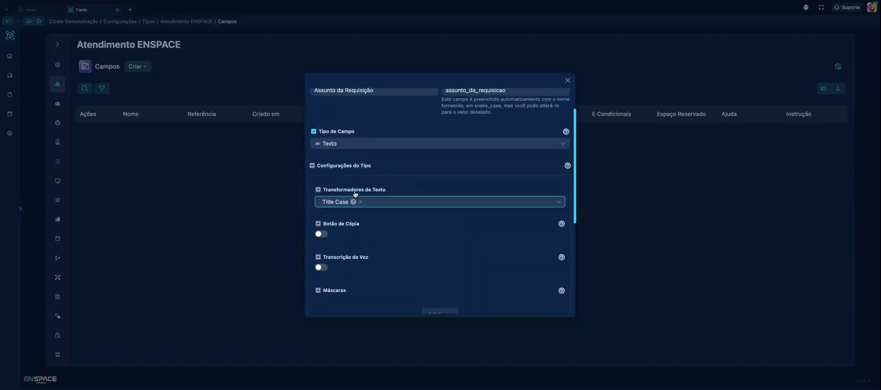
scroll(372, 190, "up", 1)
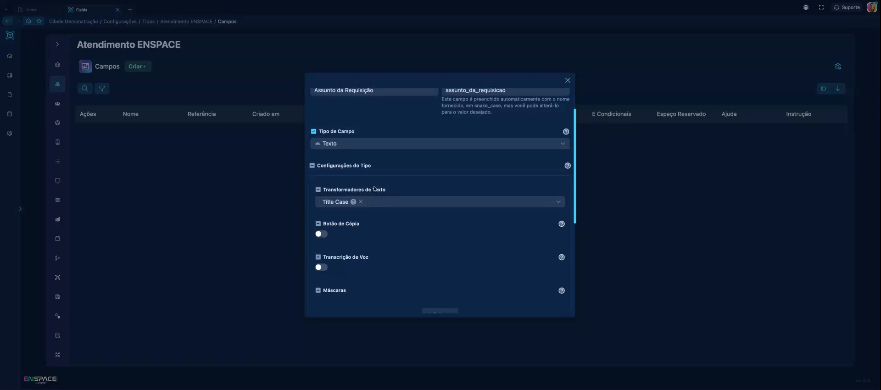
scroll(408, 193, "down", 8)
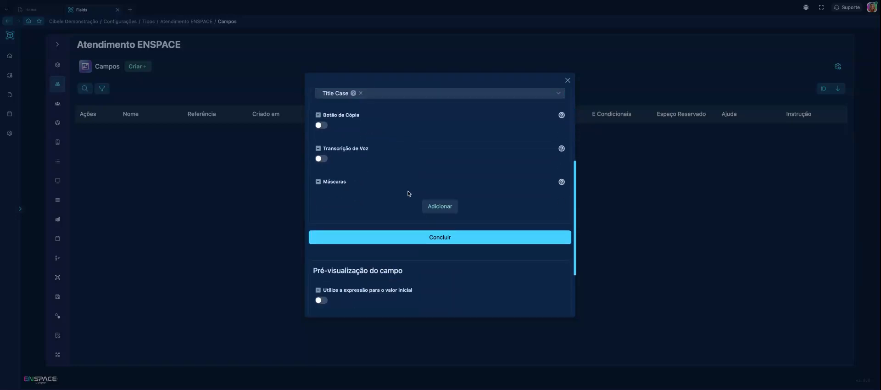
Try the sample name as the field's initial value, and clear it from the preview field
mouse_move(345, 240)
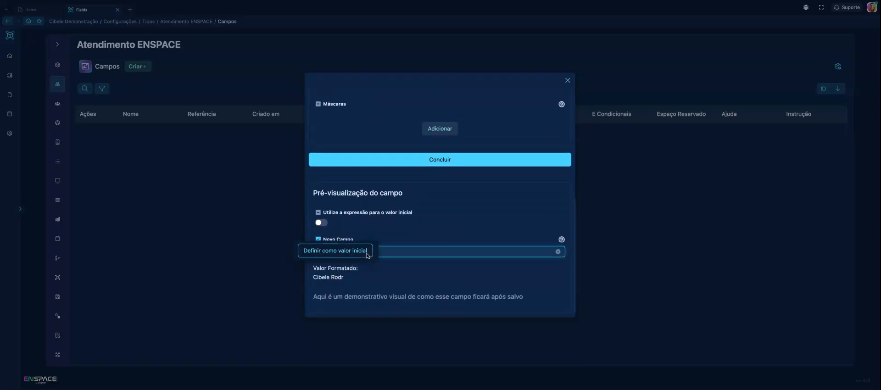
left_click(368, 253)
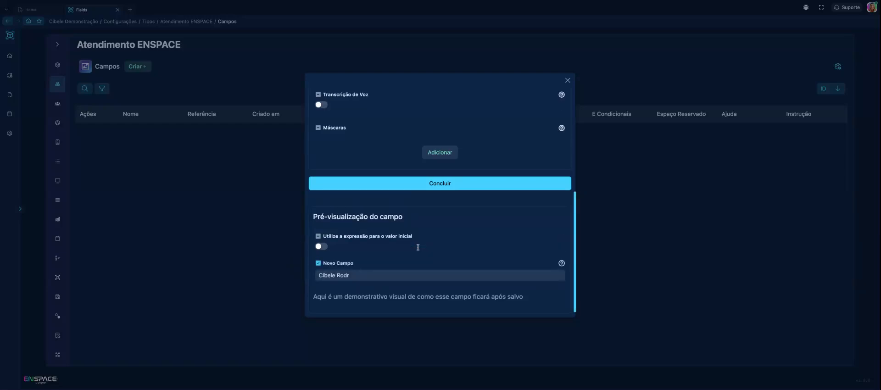
double_click(382, 280)
key("ctrl+a")
key("BackSpace")
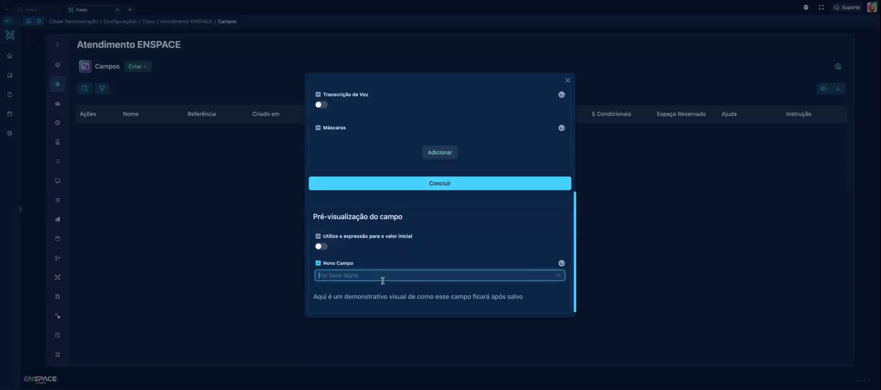
left_click(400, 253)
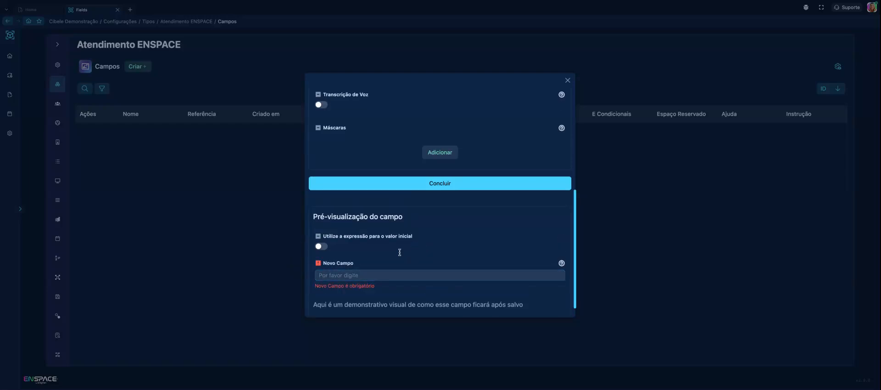
left_click(359, 275)
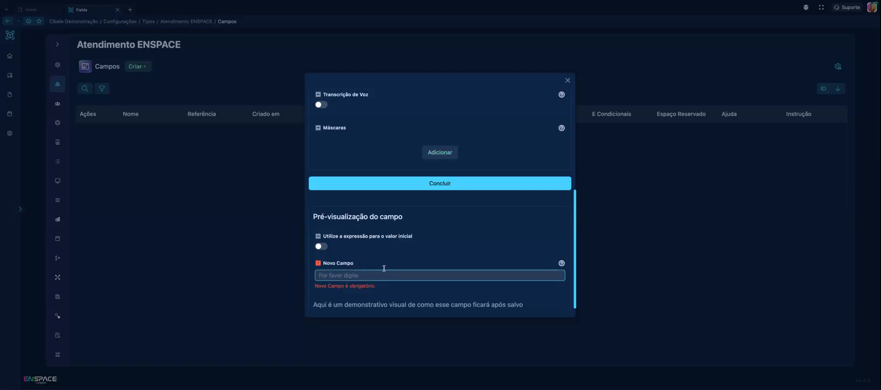
Review the definition and preview of the "Assunto da Requisição" field and save the field
scroll(384, 268, "up", 10)
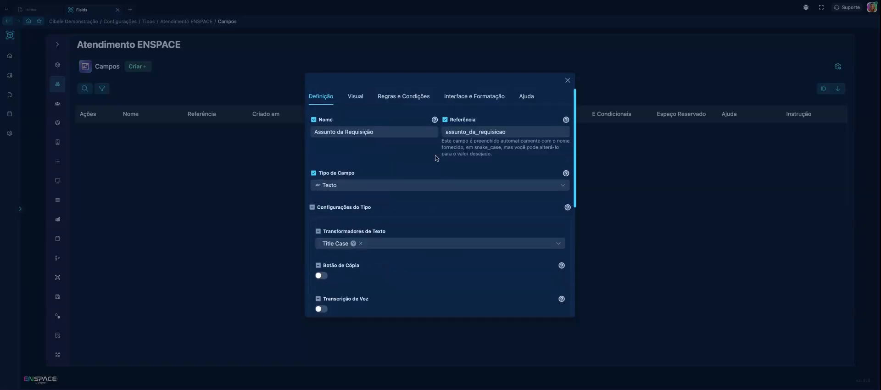
scroll(427, 172, "down", 5)
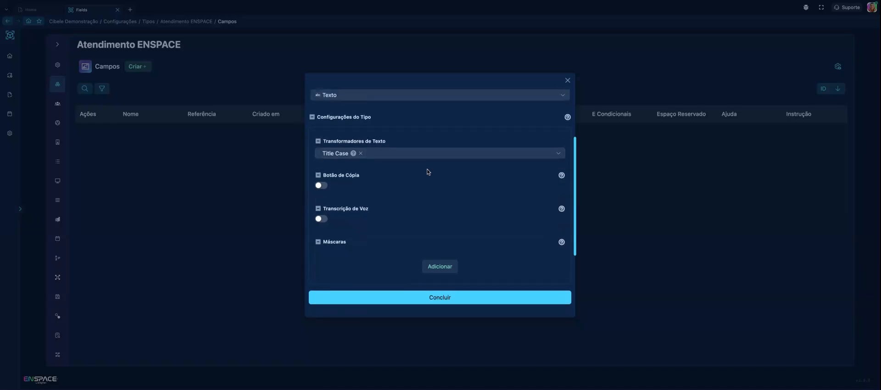
scroll(439, 200, "down", 1)
scroll(380, 250, "up", 6)
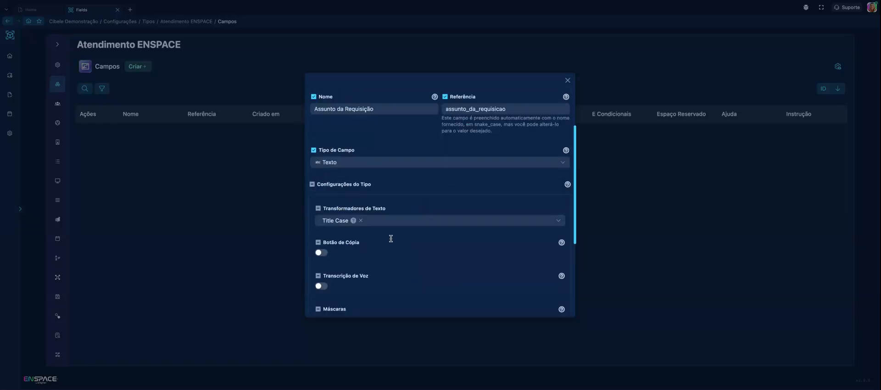
scroll(391, 239, "down", 6)
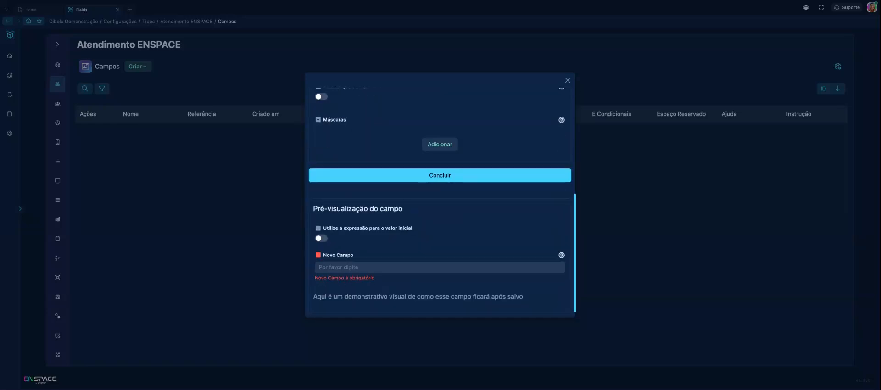
scroll(355, 202, "up", 1)
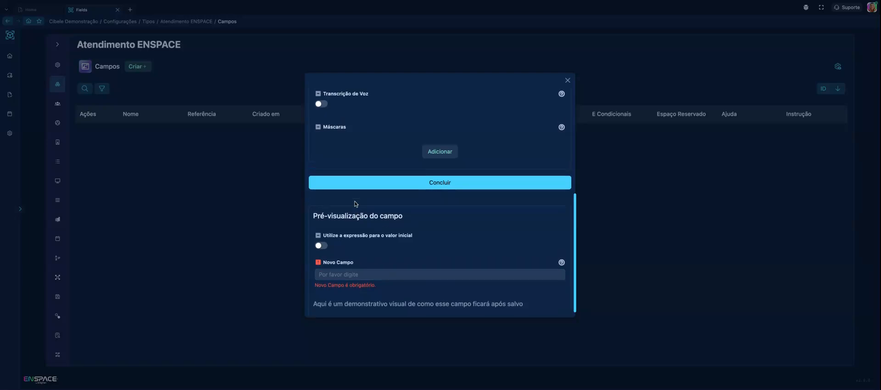
scroll(379, 211, "up", 3)
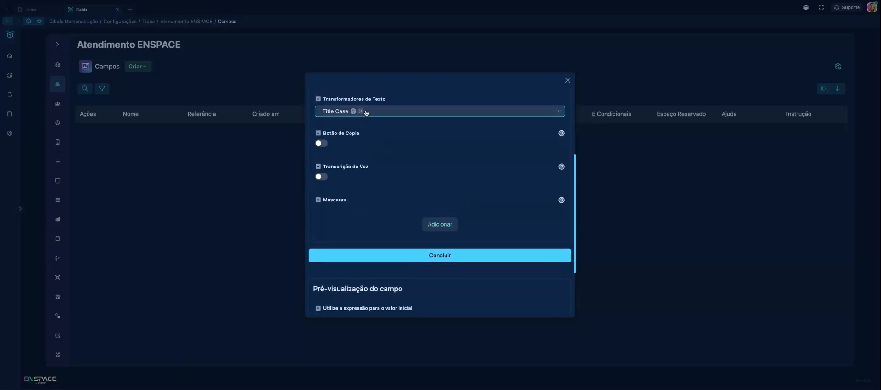
scroll(367, 135, "down", 1)
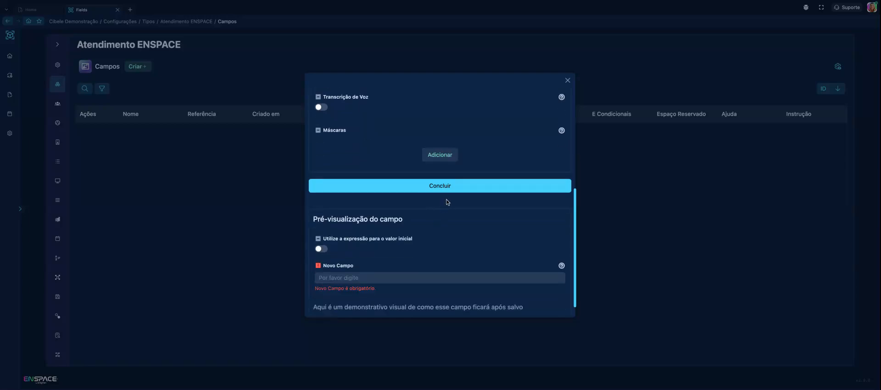
left_click(451, 187)
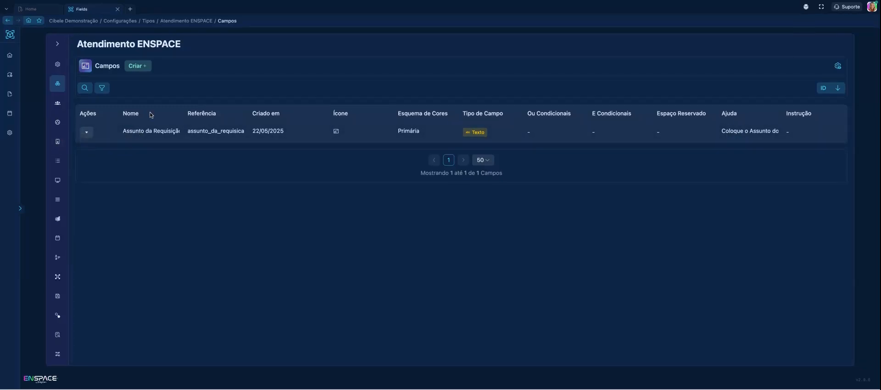
Start creating another field in the category and name it "Area Solicitante"
left_click(133, 66)
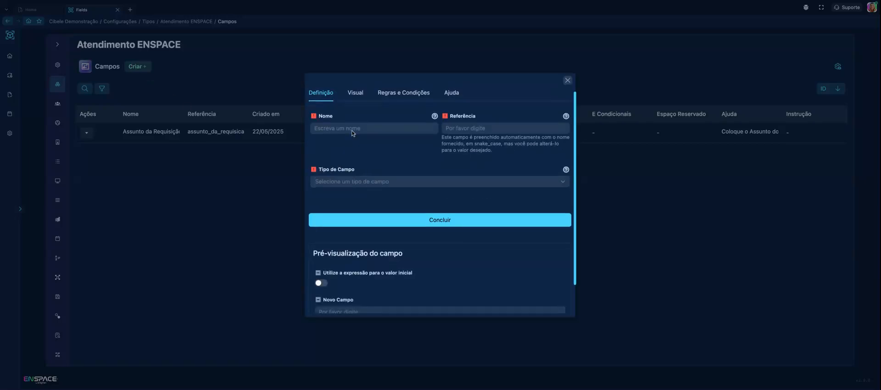
left_click(352, 130)
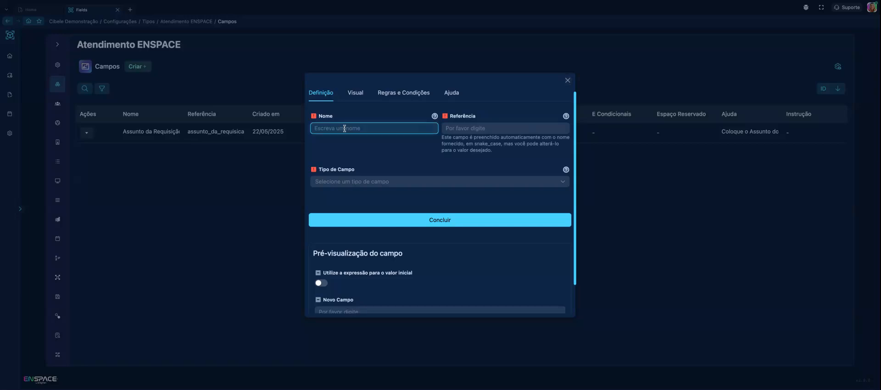
type("Area")
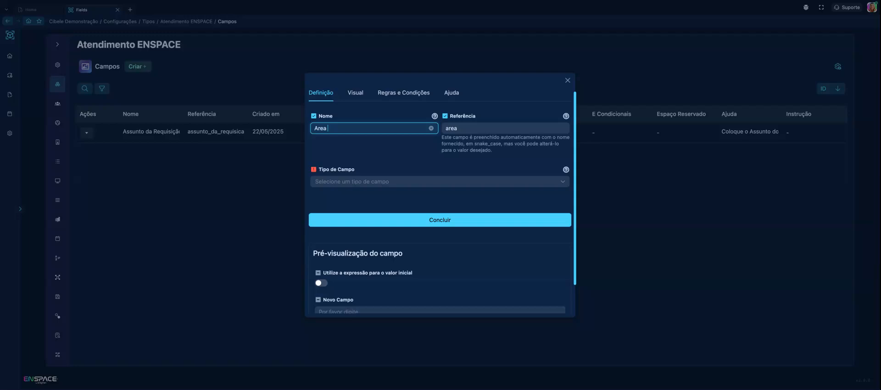
type(" Solici")
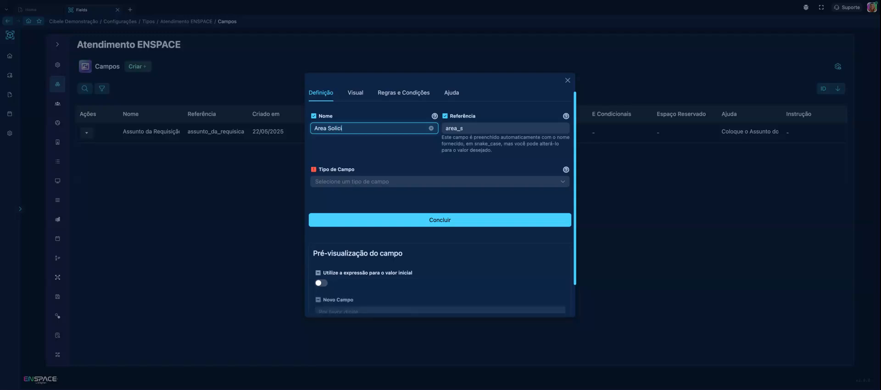
type("tante")
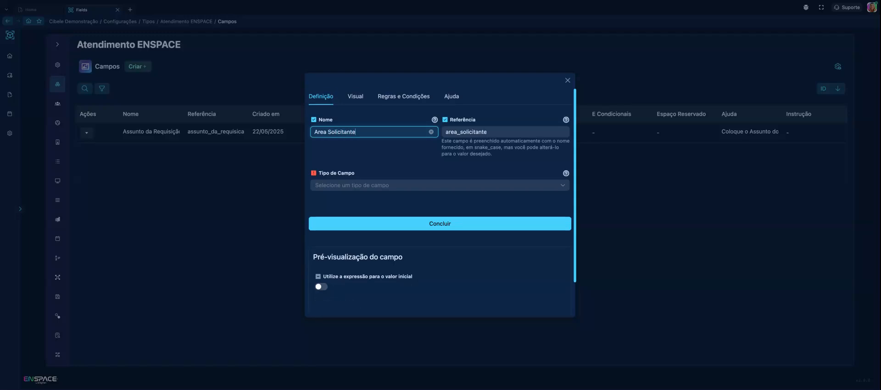
Set the type of the "Area Solicitante" field to Lista de Opções and review its configuration options
left_click(380, 185)
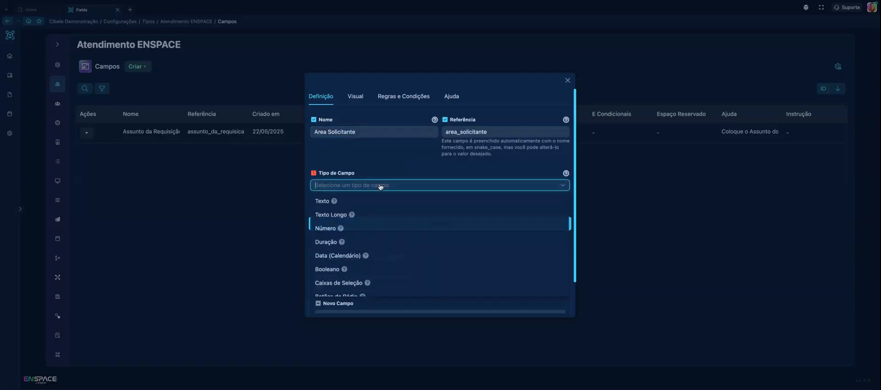
scroll(373, 229, "down", 1)
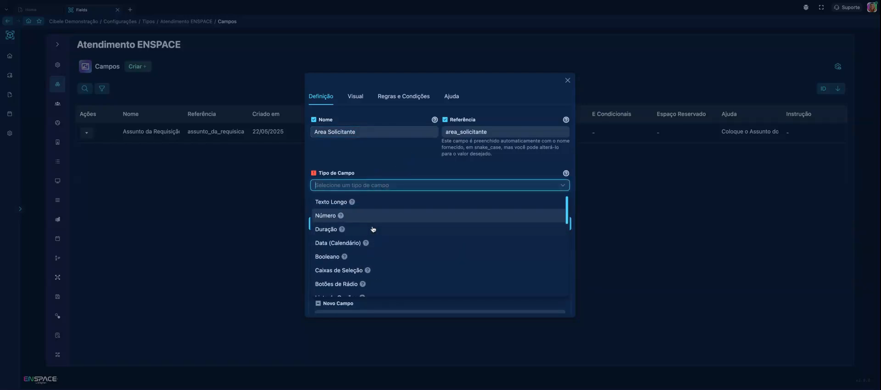
scroll(373, 229, "down", 4)
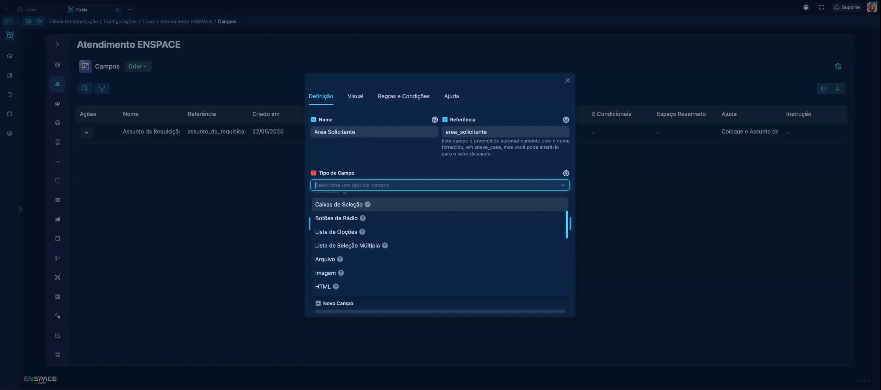
left_click(347, 232)
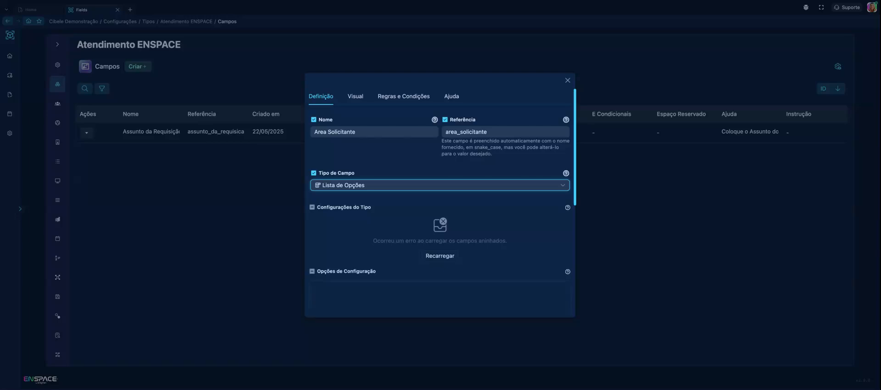
scroll(398, 232, "down", 5)
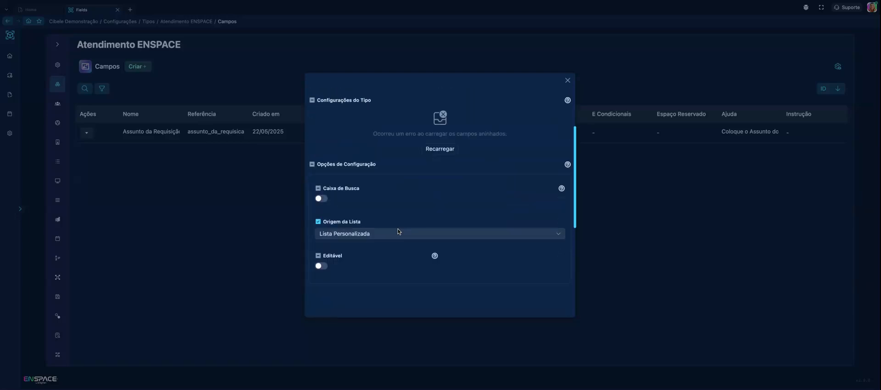
scroll(440, 202, "up", 4)
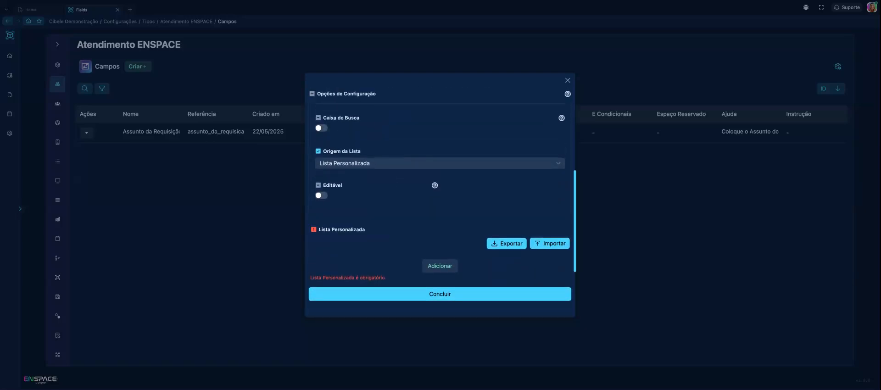
scroll(440, 202, "up", 2)
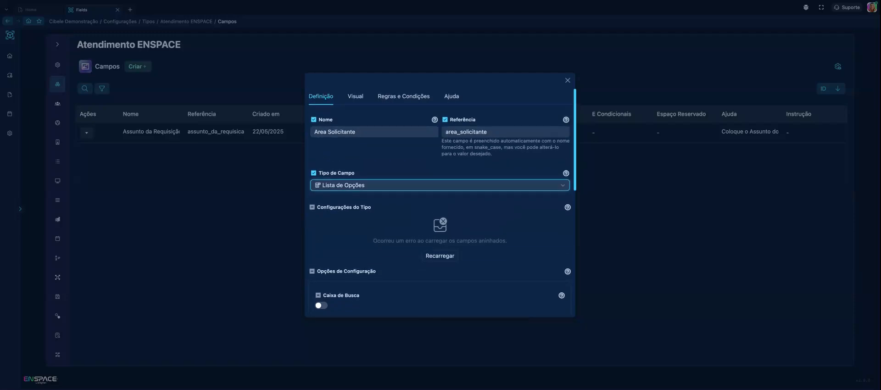
Start a new option in the field's custom list and check what its label and value entries are for
scroll(439, 198, "down", 6)
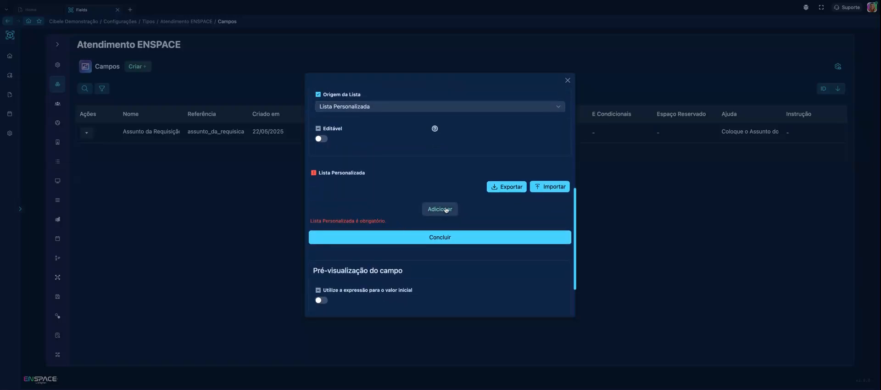
left_click(442, 210)
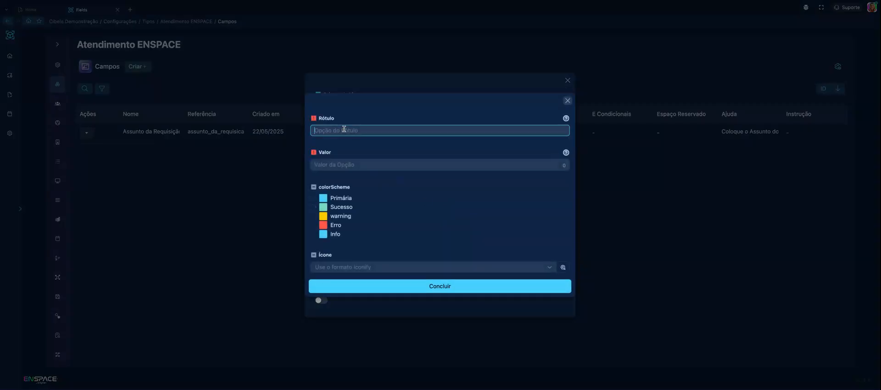
left_click(341, 164)
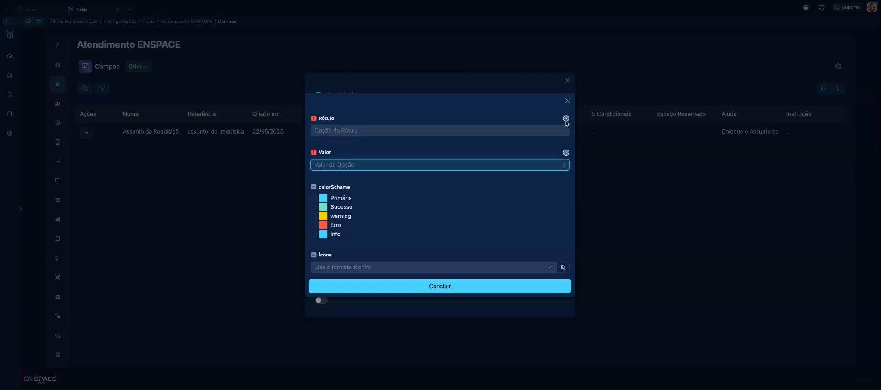
mouse_move(568, 120)
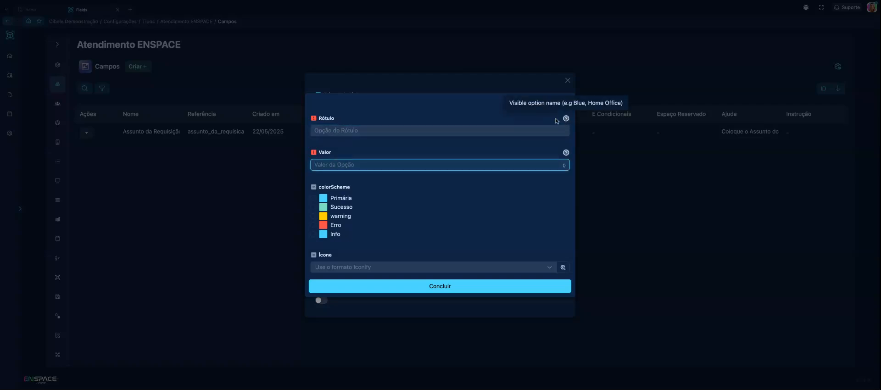
left_click(370, 130)
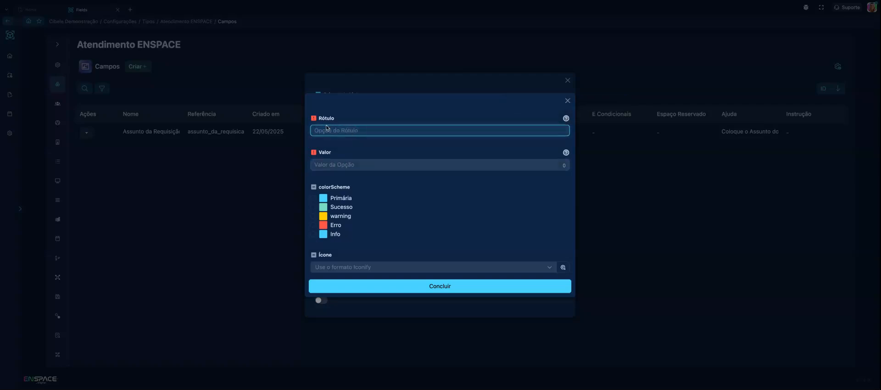
left_click(356, 163)
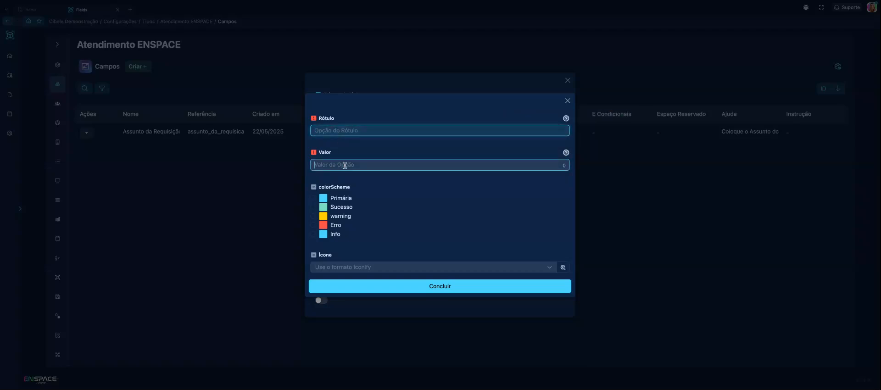
left_click(348, 129)
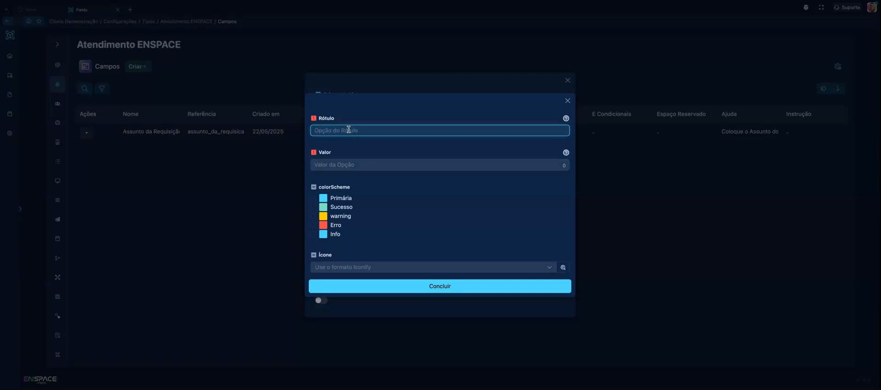
left_click(339, 166)
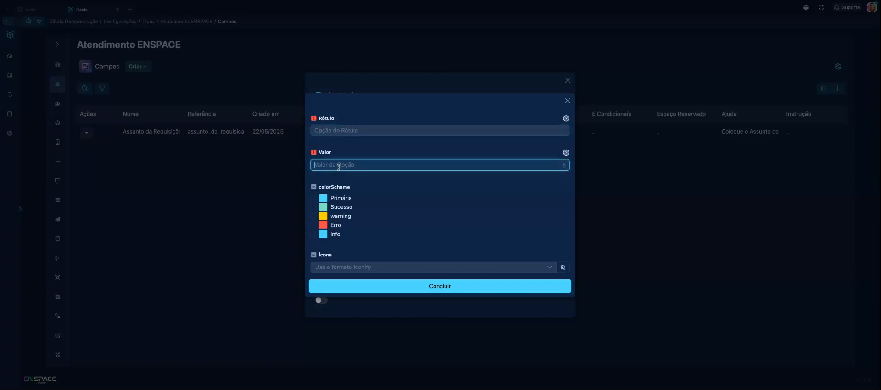
Enter "Marketing" as both label and value of the new option and add it to the custom list
left_click(341, 134)
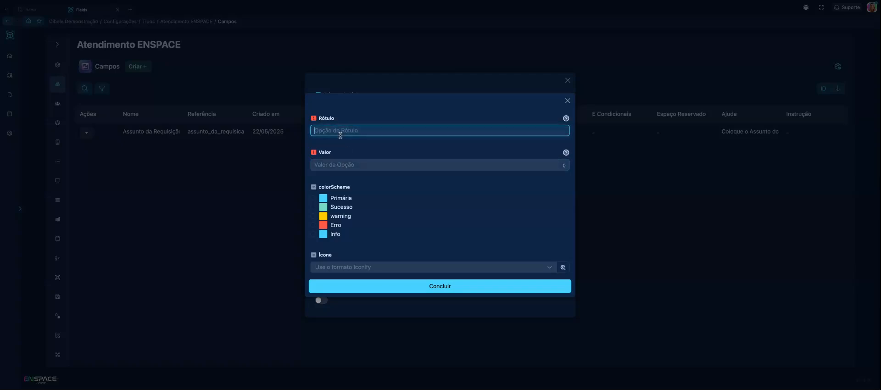
type("Marketing")
left_click(331, 164)
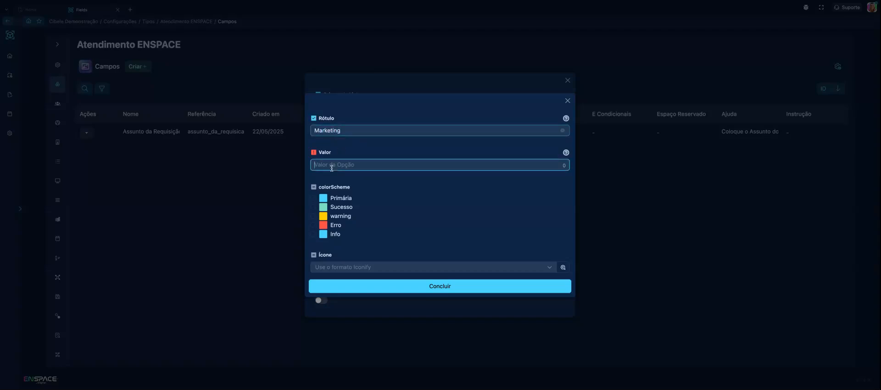
type("Marketing")
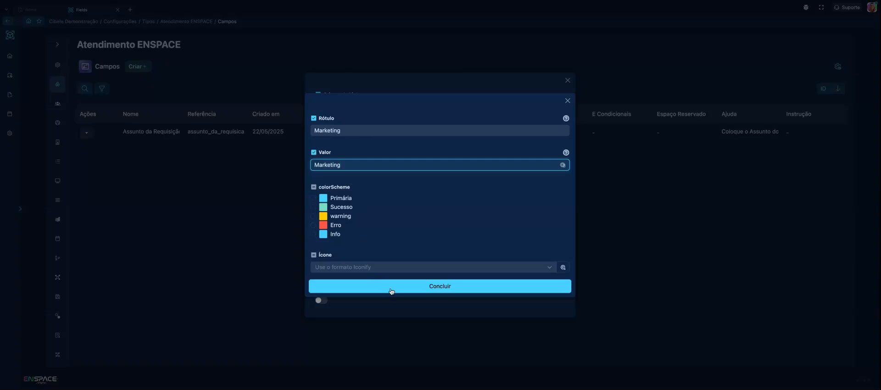
left_click(408, 297)
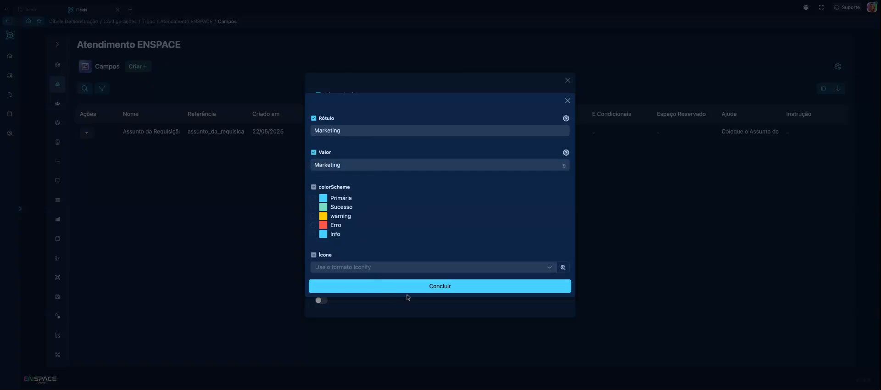
left_click(451, 287)
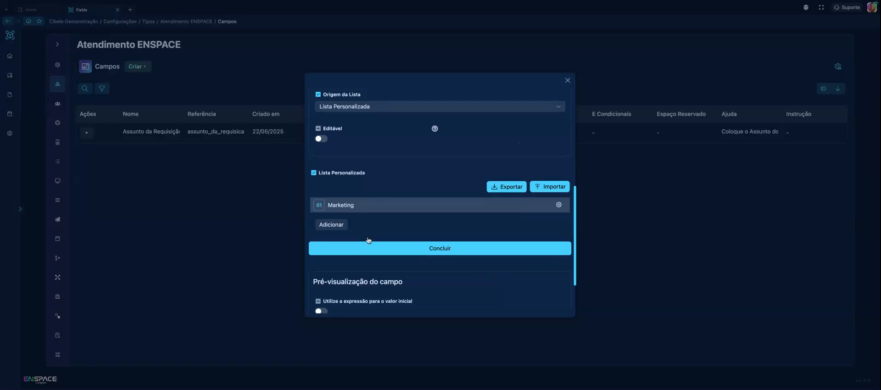
Add a second option to the custom list with "Financeiro" as both label and value
left_click(557, 206)
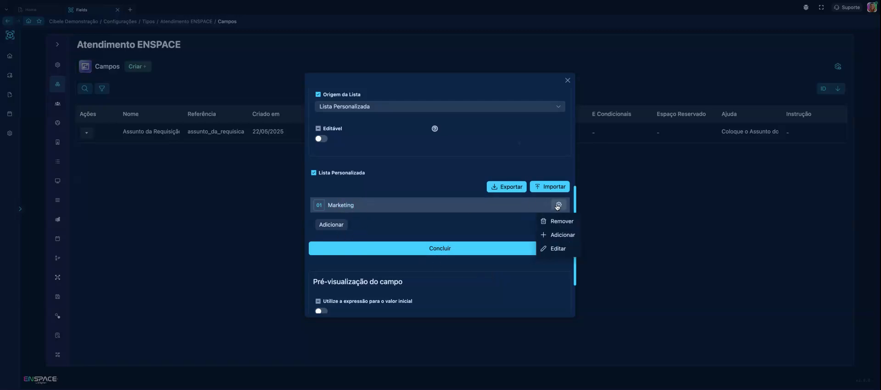
left_click(564, 234)
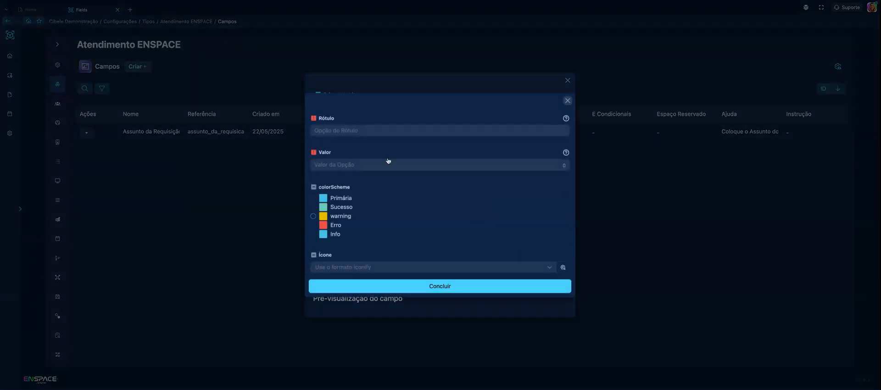
left_click(375, 130)
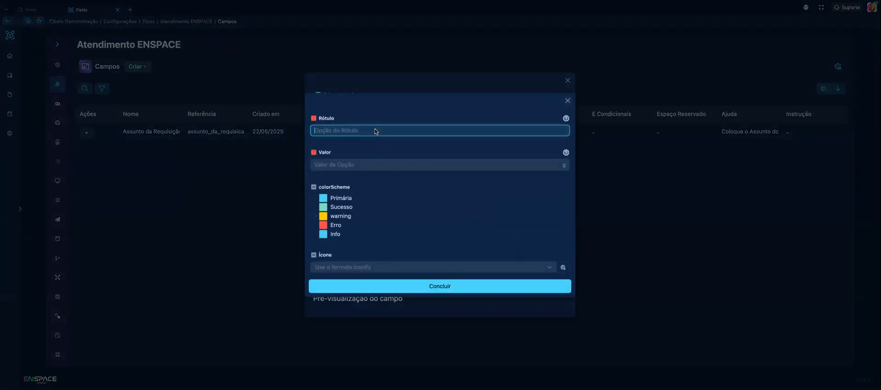
type("Financeiro")
left_click(364, 166)
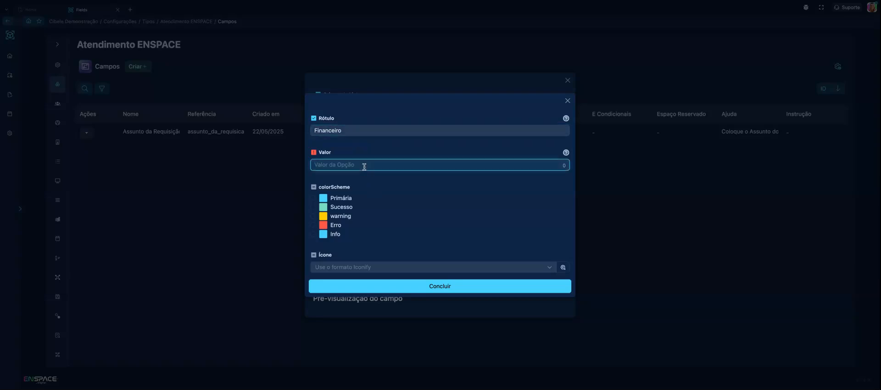
type("F")
key("BackSpace")
type("nanceiro")
left_click(399, 287)
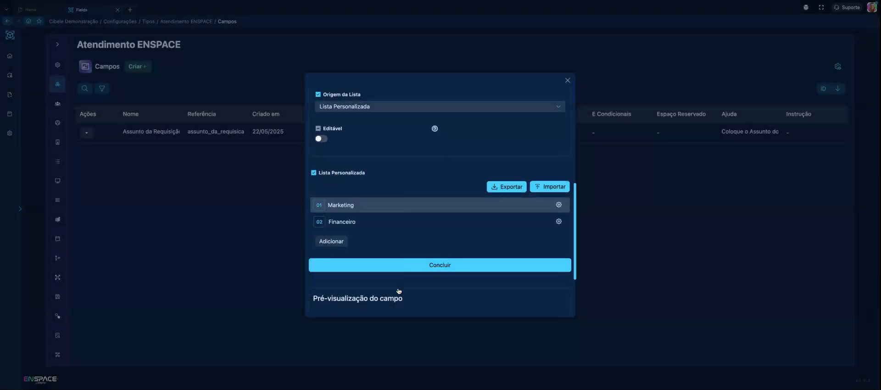
Add a third option to the custom list with "Jurídico" as both label and value
left_click(331, 242)
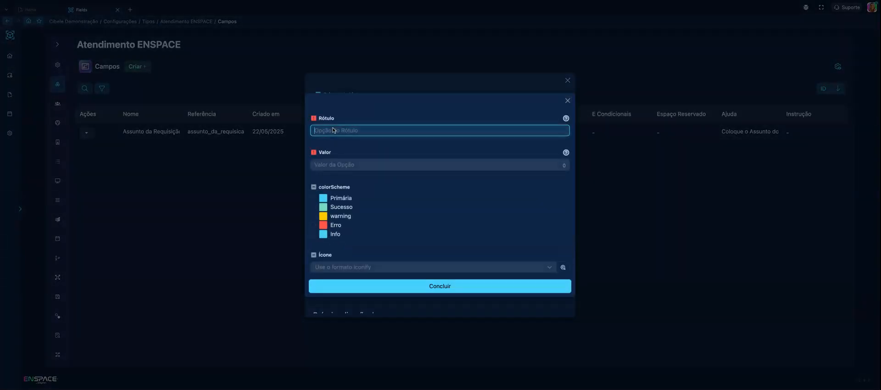
type("Jurídico")
left_click(339, 164)
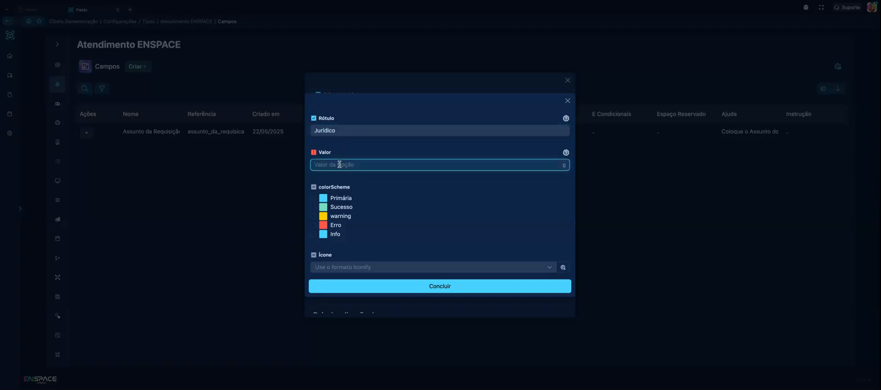
type("Jurídico")
left_click(384, 290)
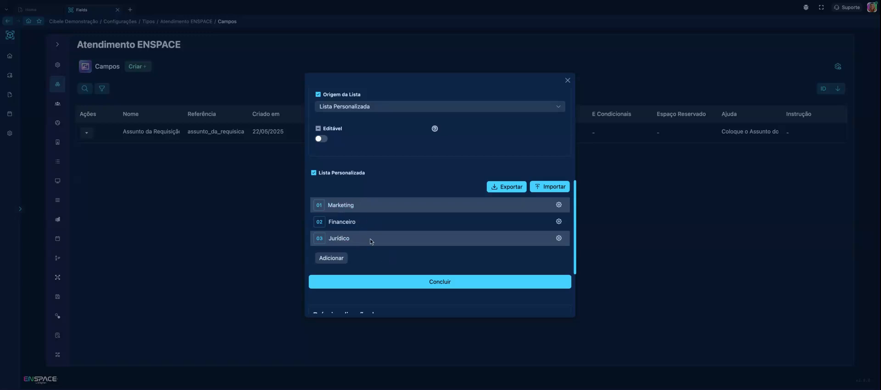
Test the option list in the field preview by choosing Financeiro and switching to Marketing
scroll(372, 213, "down", 3)
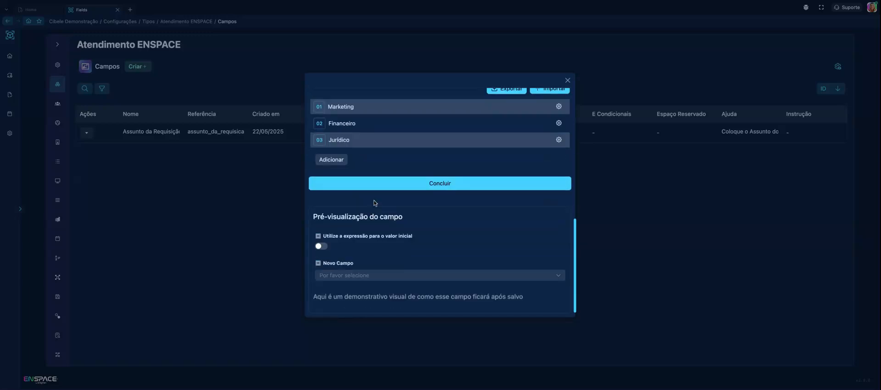
left_click(397, 277)
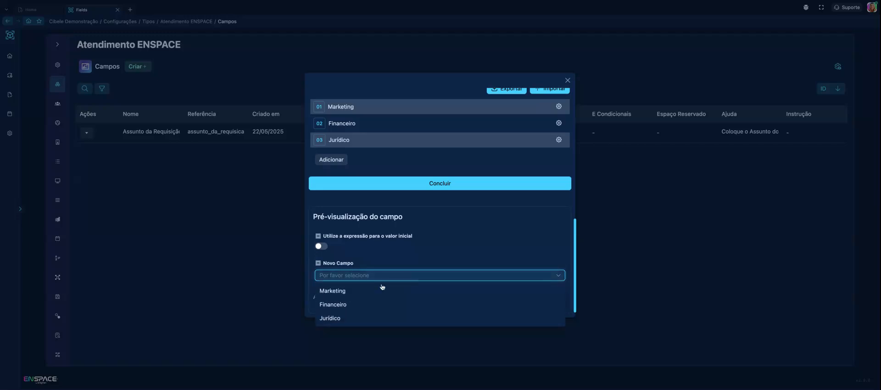
left_click(334, 305)
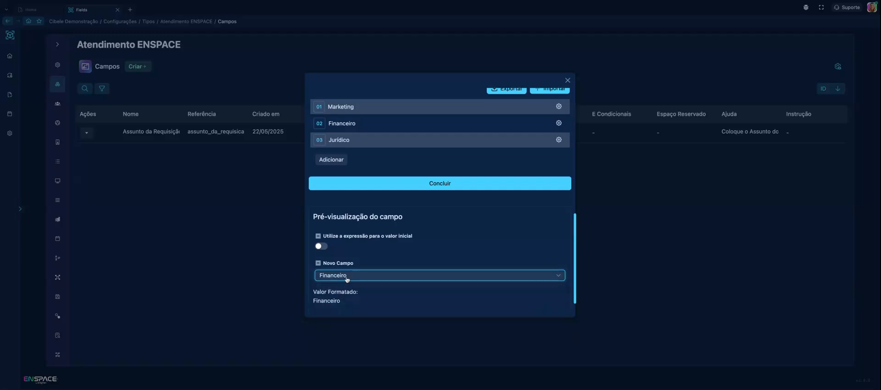
left_click(347, 277)
left_click(343, 291)
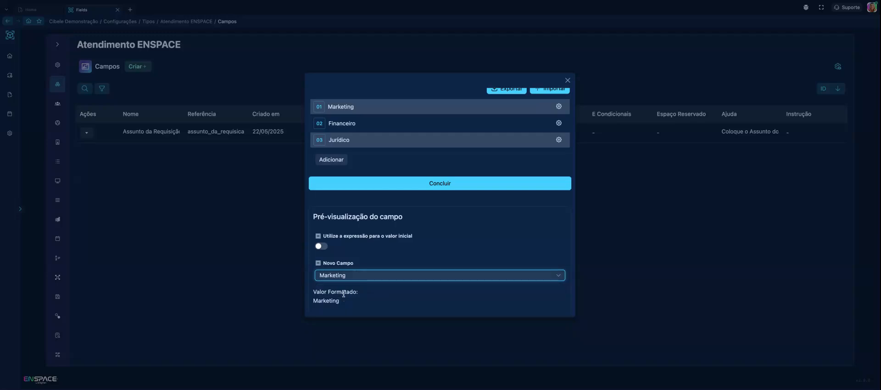
Make the Area Solicitante field mandatory by adding the basic validation Obrigatório
scroll(414, 238, "up", 1)
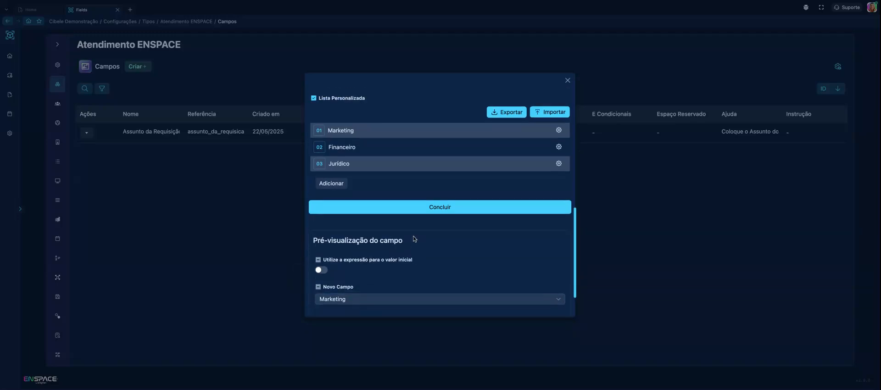
scroll(414, 238, "up", 5)
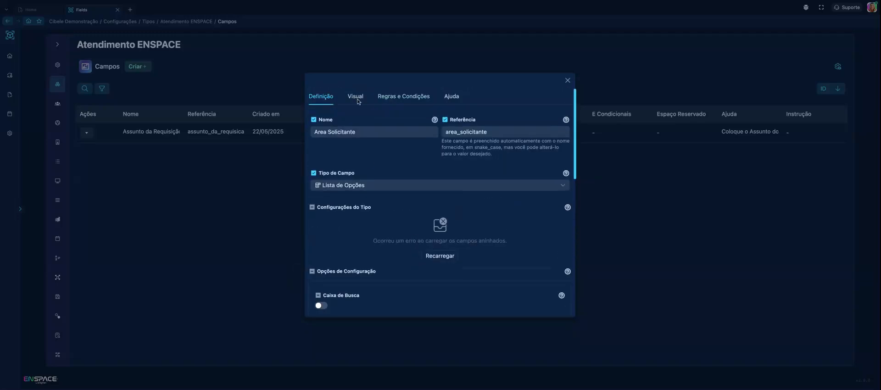
left_click(357, 97)
left_click(388, 97)
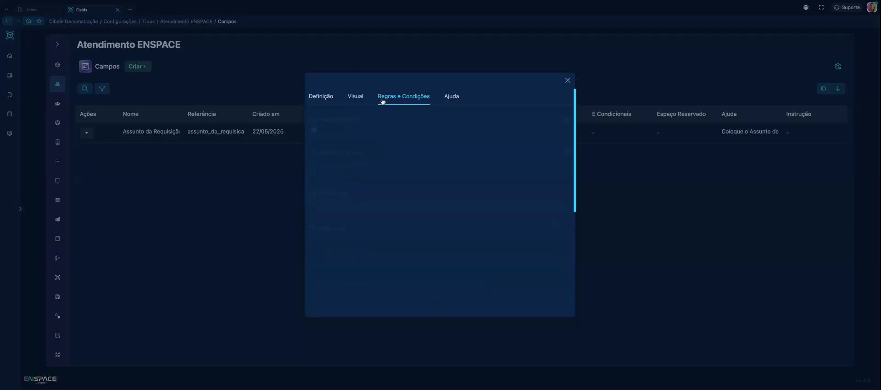
left_click(366, 166)
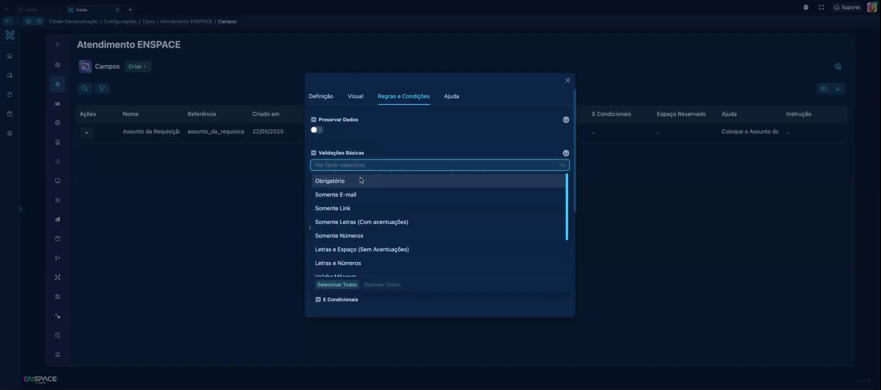
left_click(359, 179)
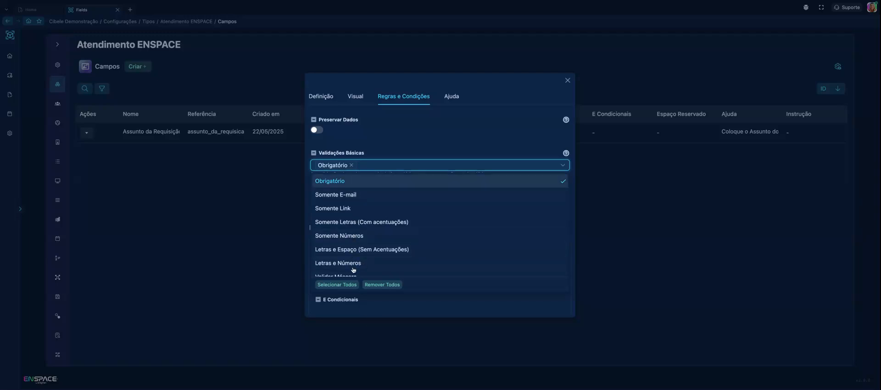
left_click(399, 143)
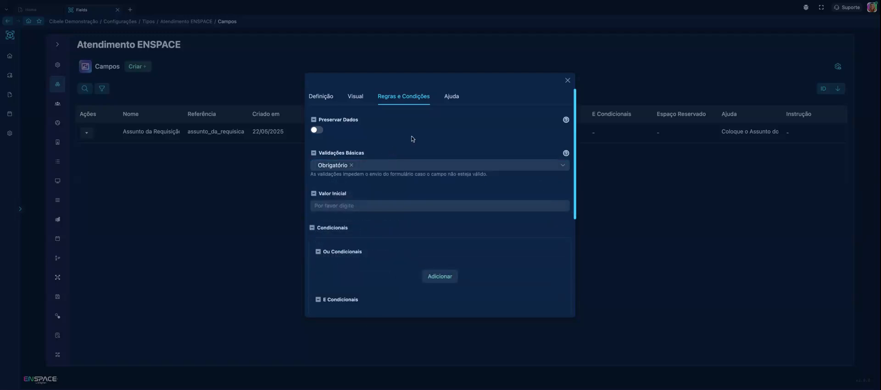
Leave the help texts of the Area Solicitante field empty and save the field
left_click(452, 96)
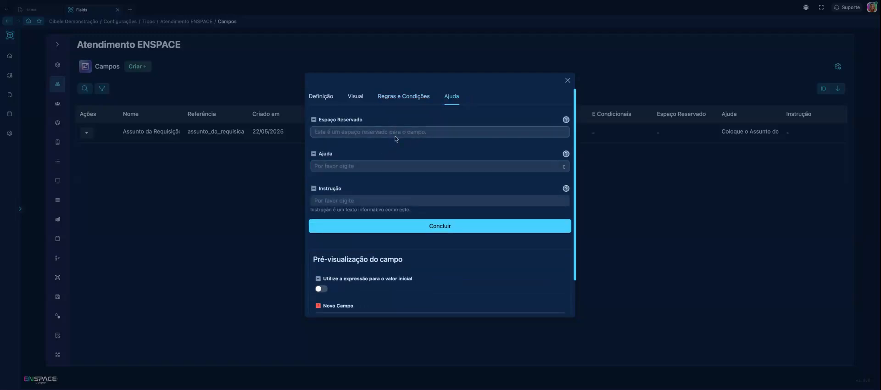
left_click(402, 226)
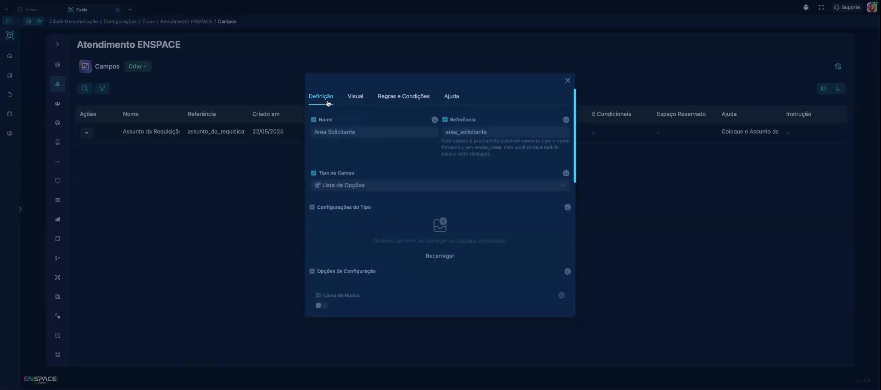
scroll(402, 195, "down", 8)
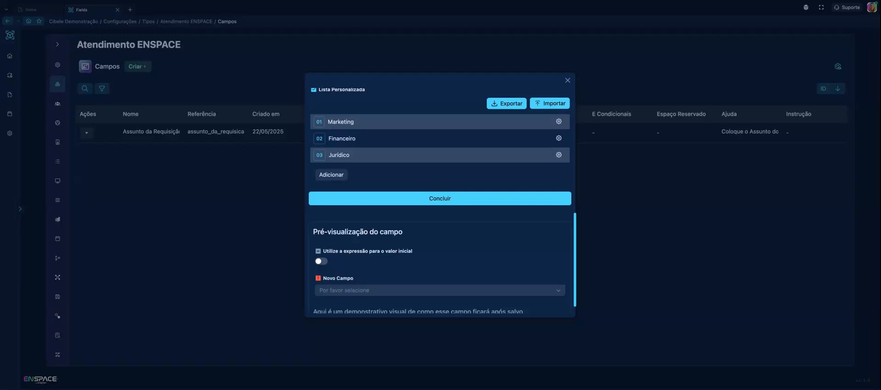
left_click(439, 198)
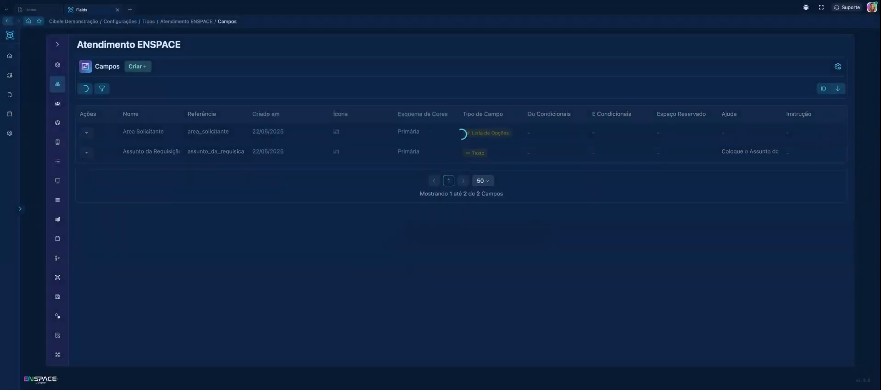
Start a new field for Atendimento ENSPACE and name it "Descrição do Atendimento"
left_click(140, 67)
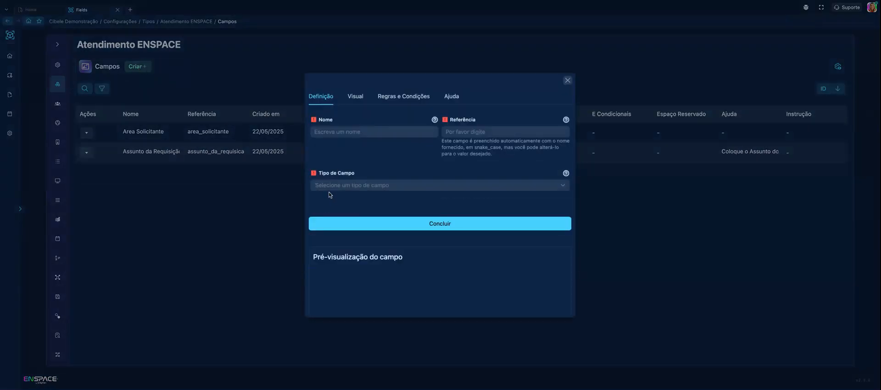
left_click(331, 132)
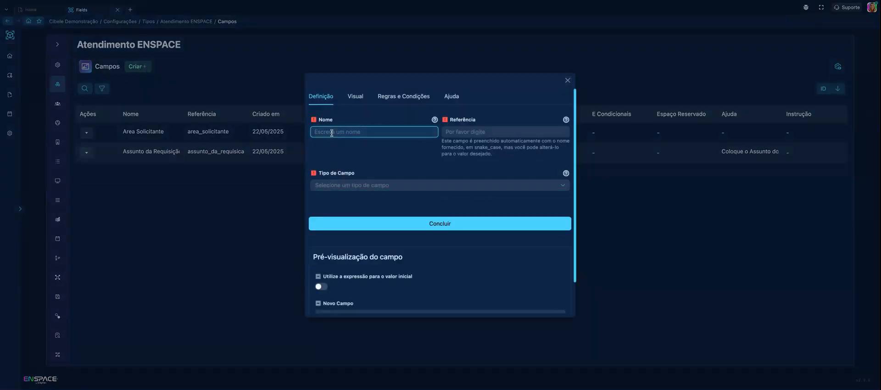
type("Descr")
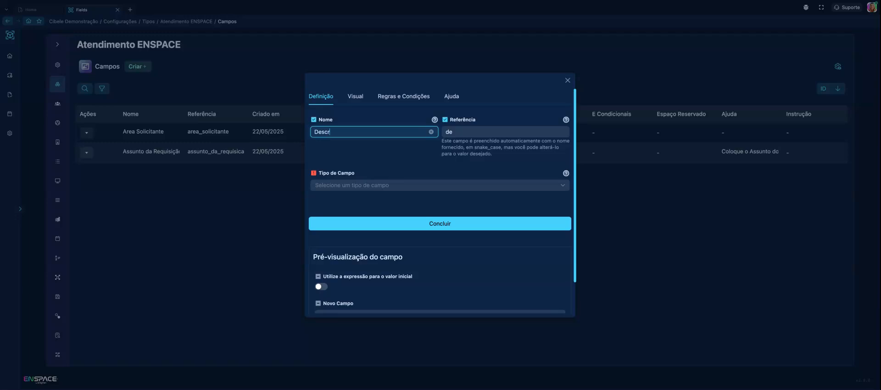
type("iç")
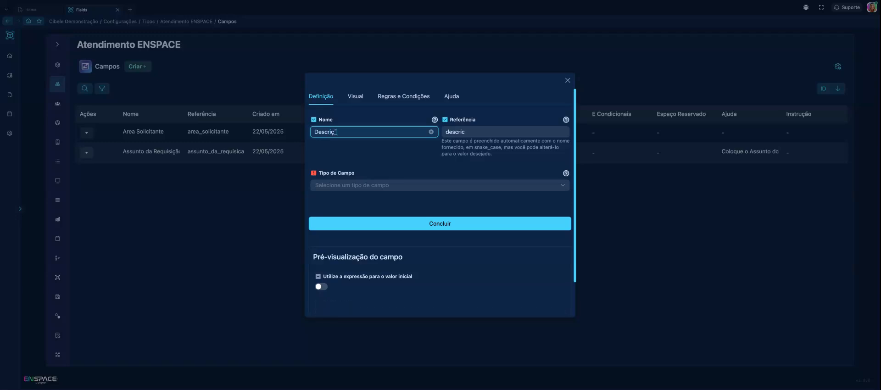
type("ão do A")
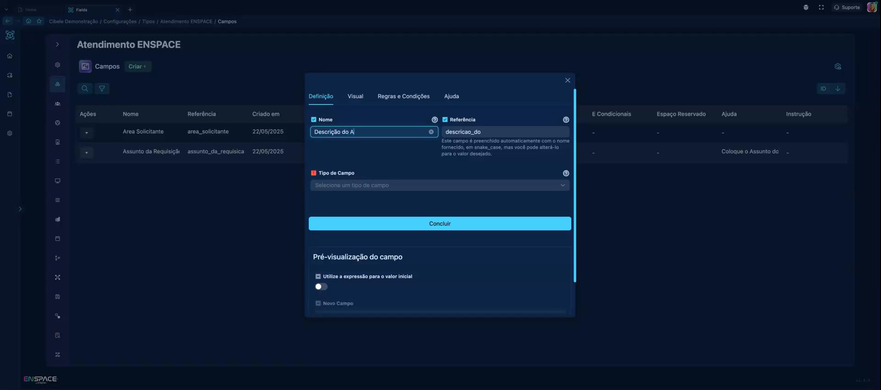
type("tendimento")
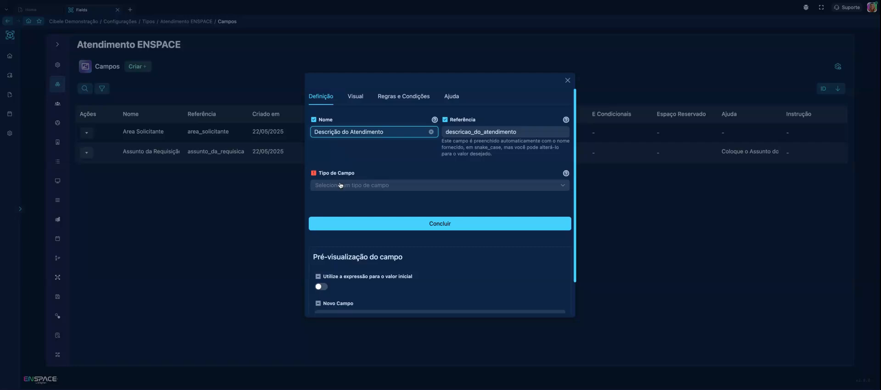
Set the field type of Descrição do Atendimento to HTML
left_click(341, 185)
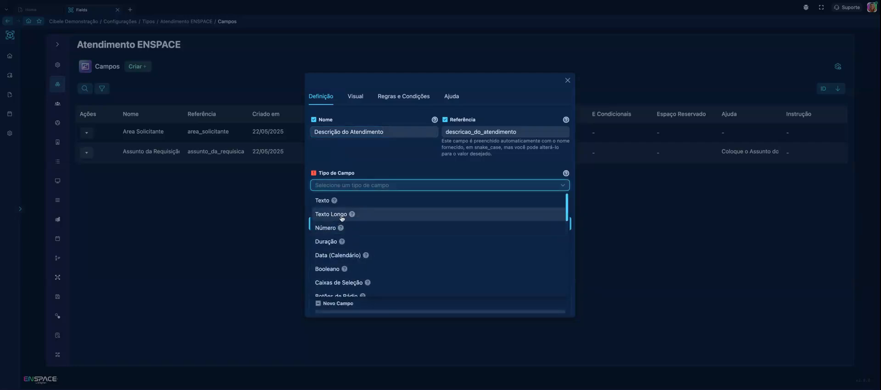
mouse_move(355, 216)
scroll(360, 230, "down", 3)
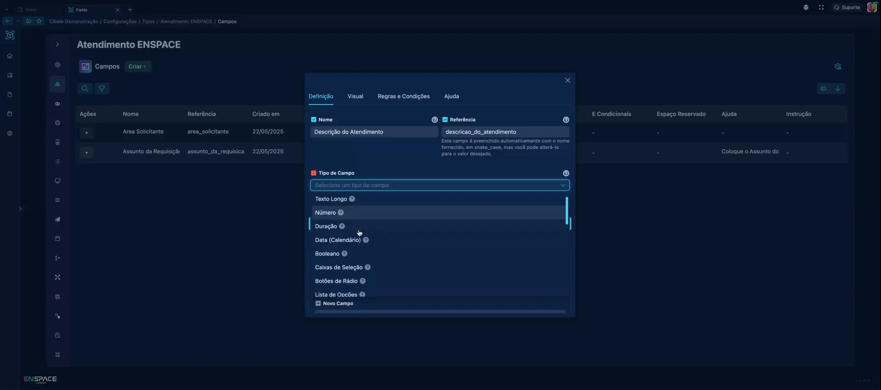
scroll(360, 231, "down", 3)
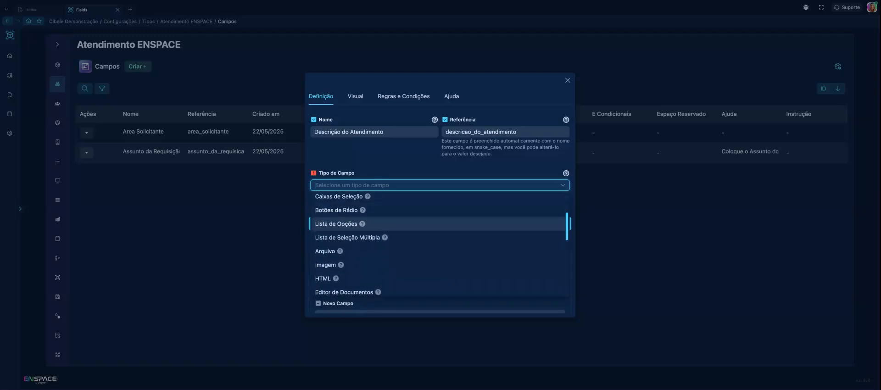
left_click(344, 262)
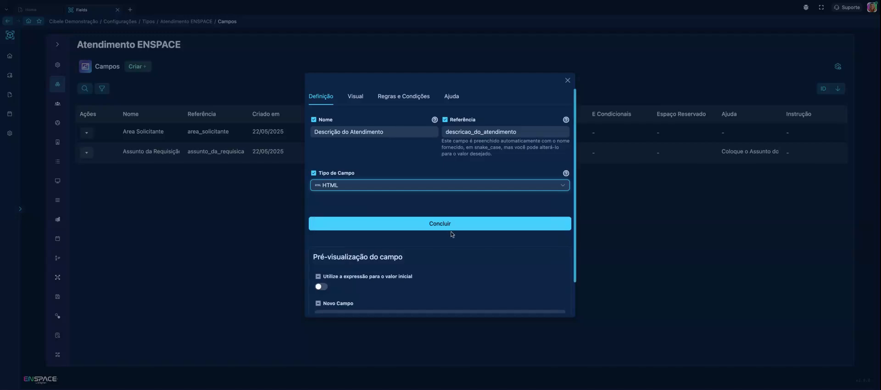
Examine the rich-text editor and its formatting tools in the preview of the HTML field
scroll(446, 239, "down", 2)
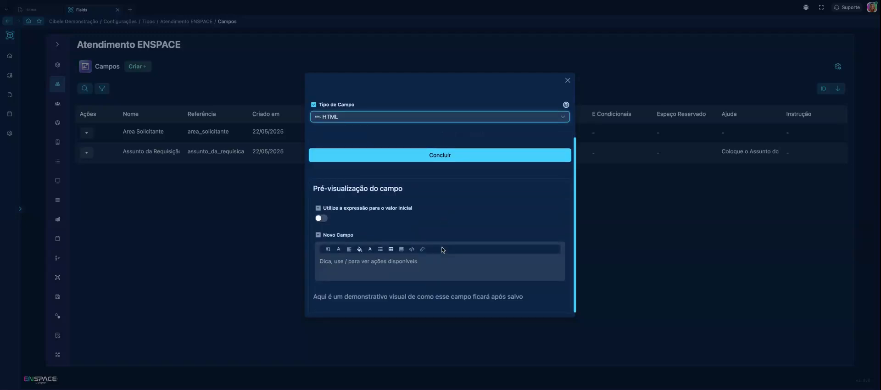
left_click(358, 265)
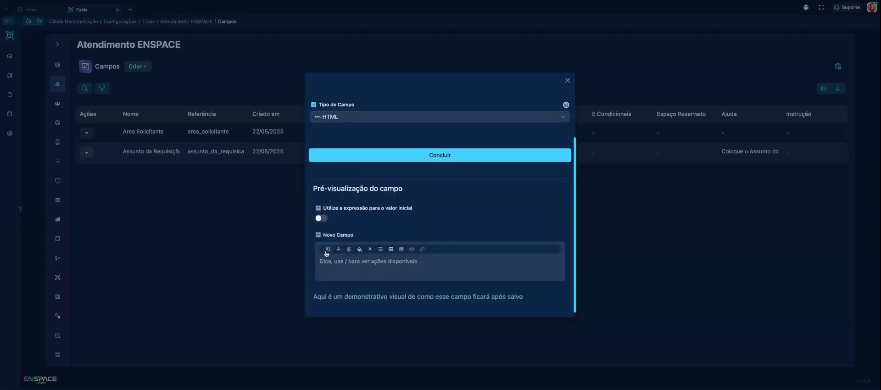
mouse_move(338, 252)
mouse_move(365, 254)
left_click(347, 265)
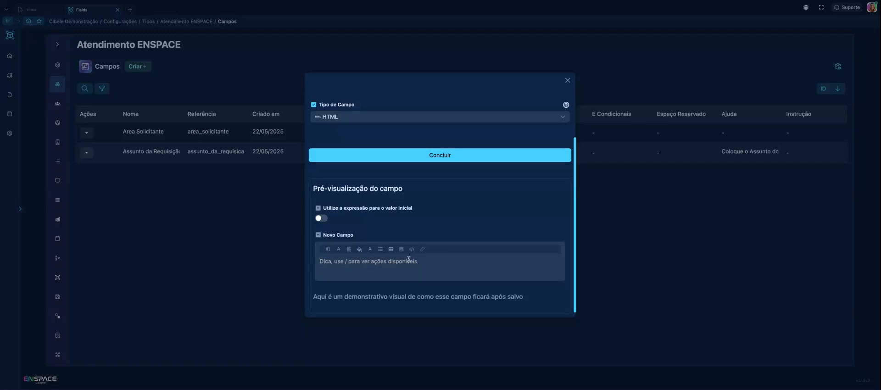
scroll(451, 235, "up", 1)
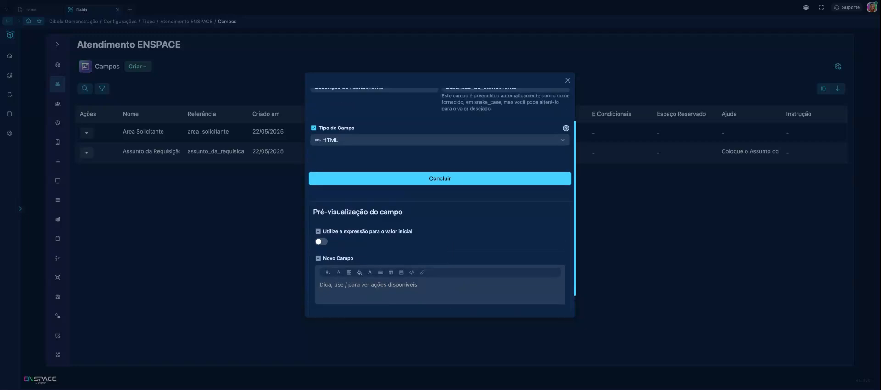
scroll(442, 200, "up", 2)
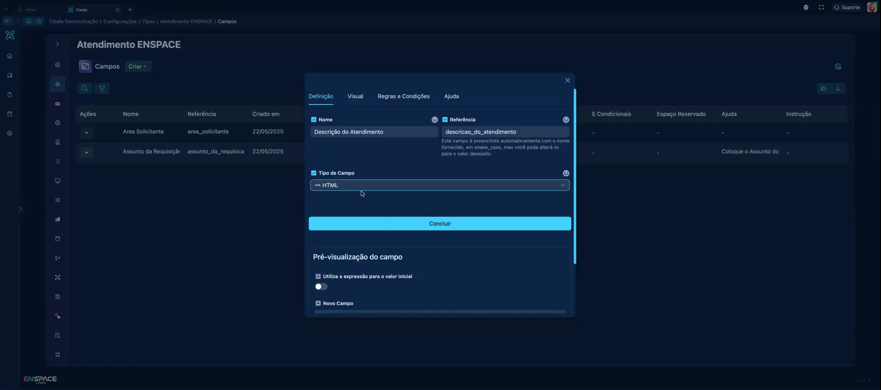
Make the Descrição do Atendimento field mandatory by adding the basic validation Obrigatório
left_click(355, 97)
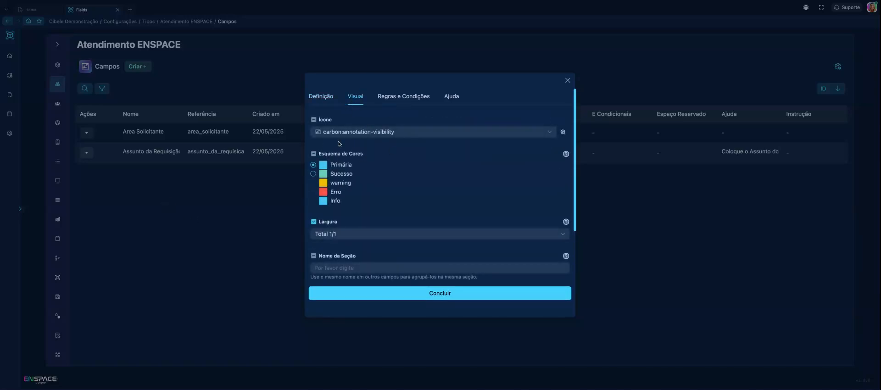
left_click(398, 97)
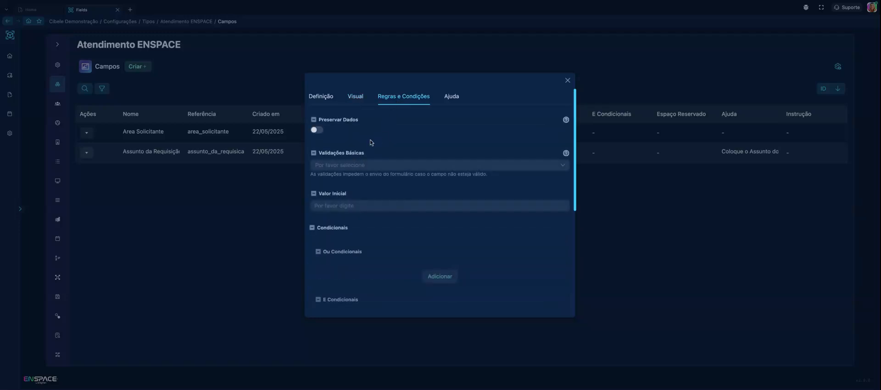
left_click(357, 166)
left_click(348, 180)
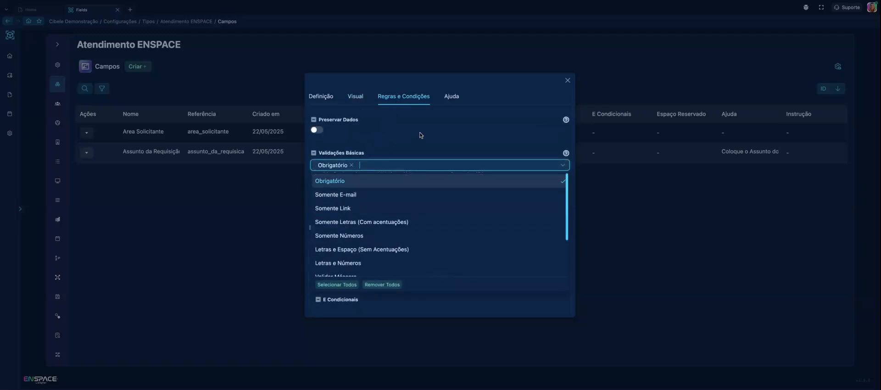
left_click(421, 135)
Leave the help texts of Descrição do Atendimento empty and save the field
left_click(458, 97)
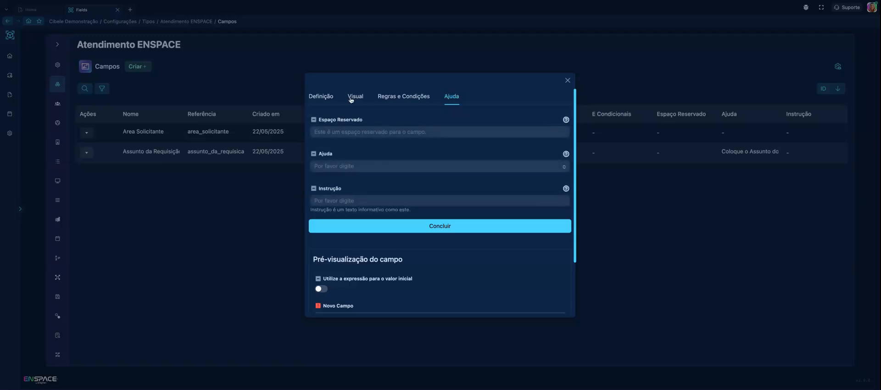
left_click(333, 167)
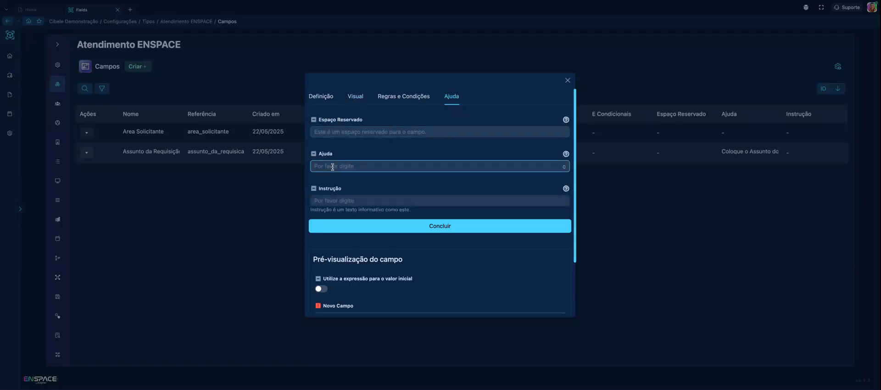
left_click(321, 99)
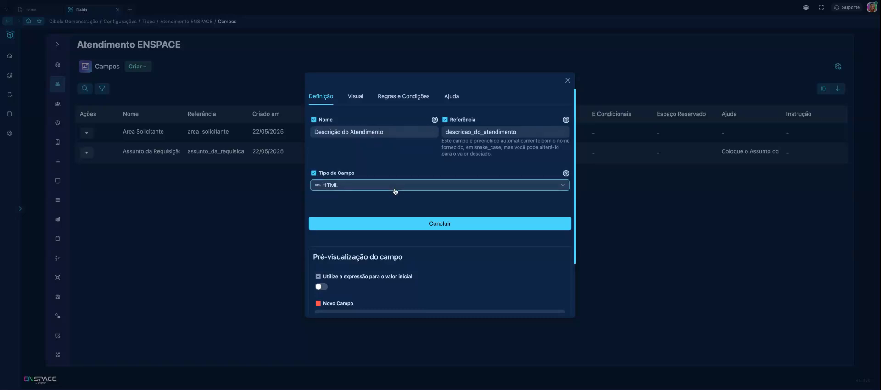
scroll(396, 191, "down", 1)
left_click(429, 213)
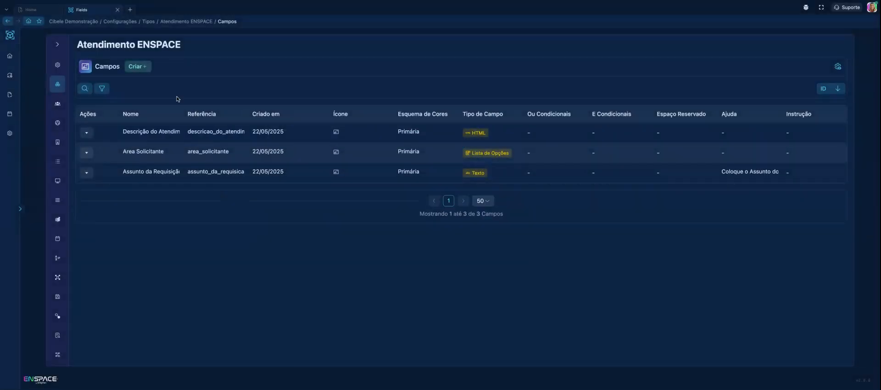
Start another new field for Atendimento ENSPACE and name it "Anexo"
left_click(138, 67)
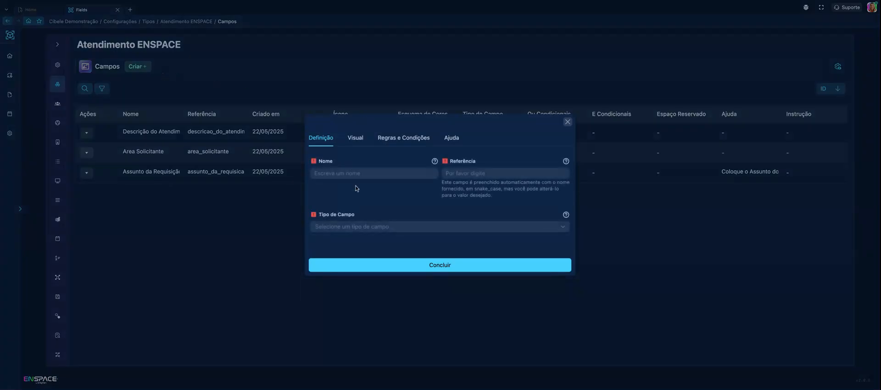
left_click(345, 130)
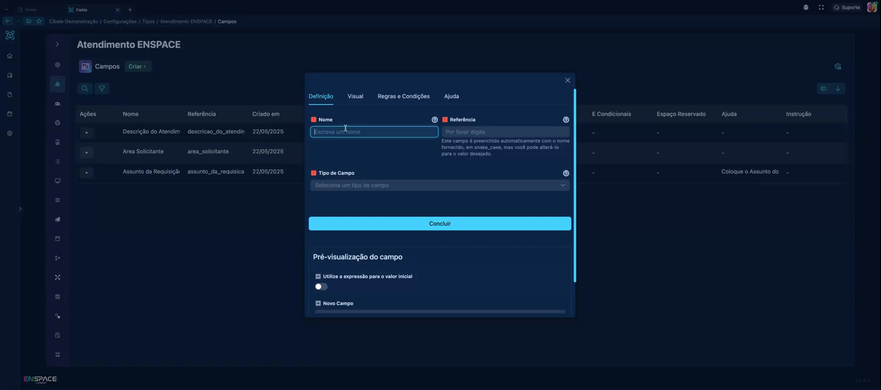
type("Anexo")
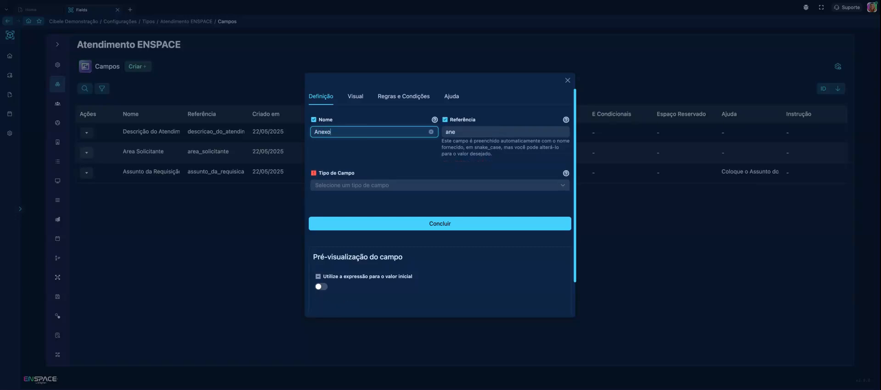
type("s do A")
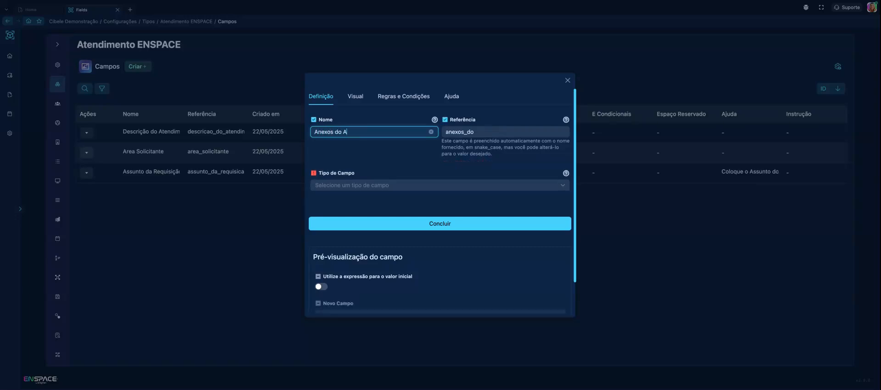
type("tendimento")
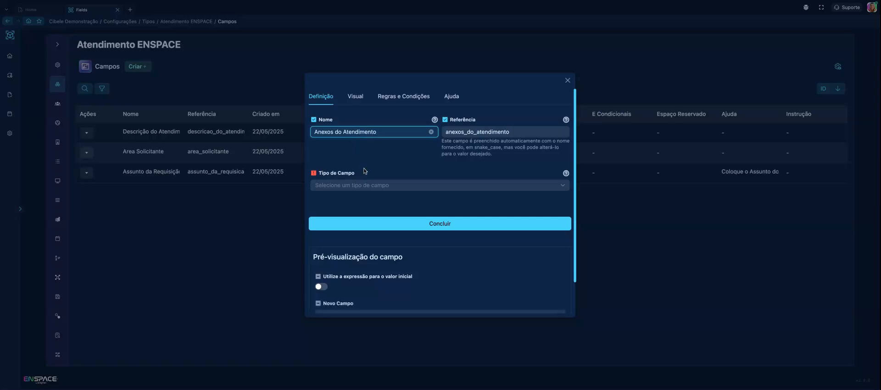
Complete the new field's name as "Anexos do Atendimento" and set its field type to Arquivo
left_click(364, 185)
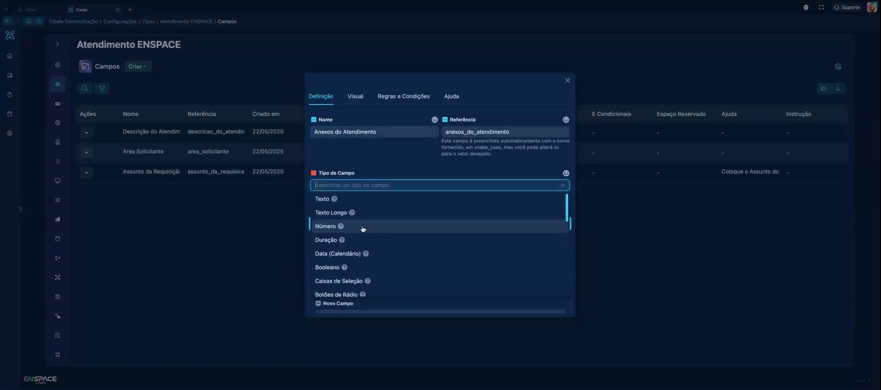
scroll(363, 229, "down", 5)
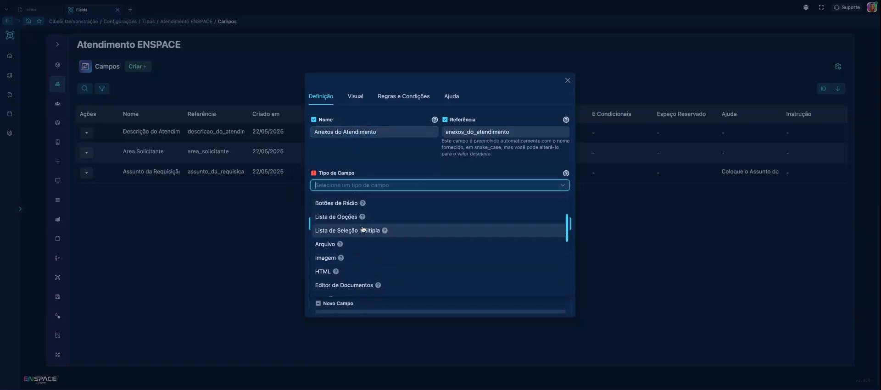
scroll(362, 228, "down", 1)
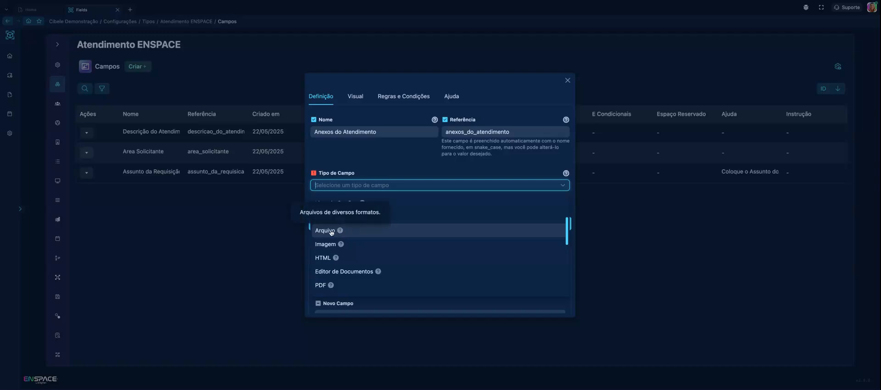
left_click(331, 231)
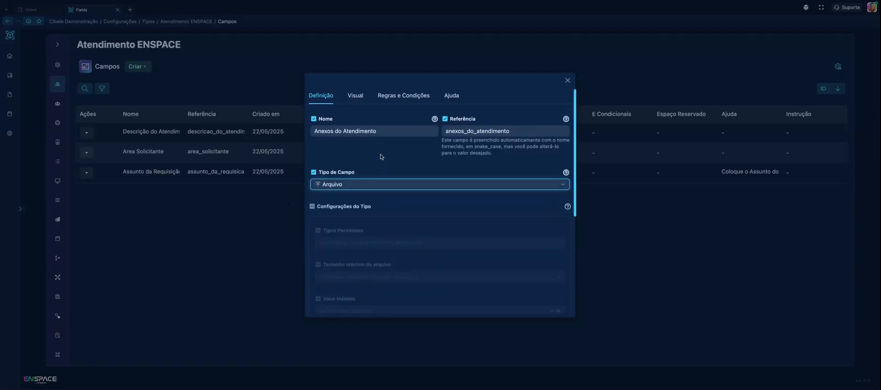
Examine the file field's upload preview, its permitted file types and its maximum file size options
scroll(413, 197, "down", 5)
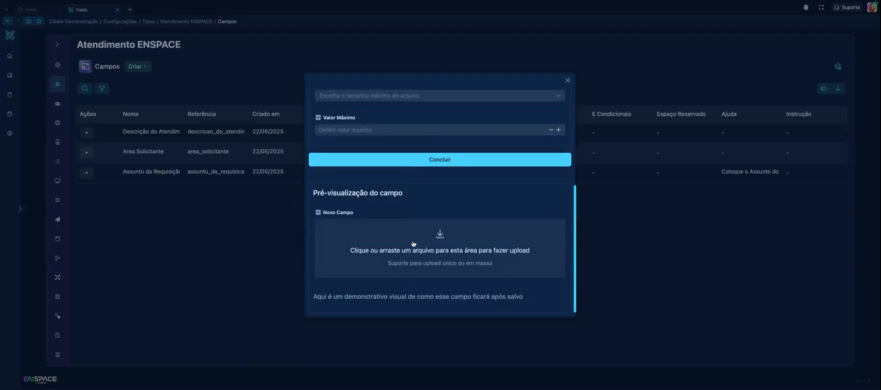
scroll(430, 245, "up", 5)
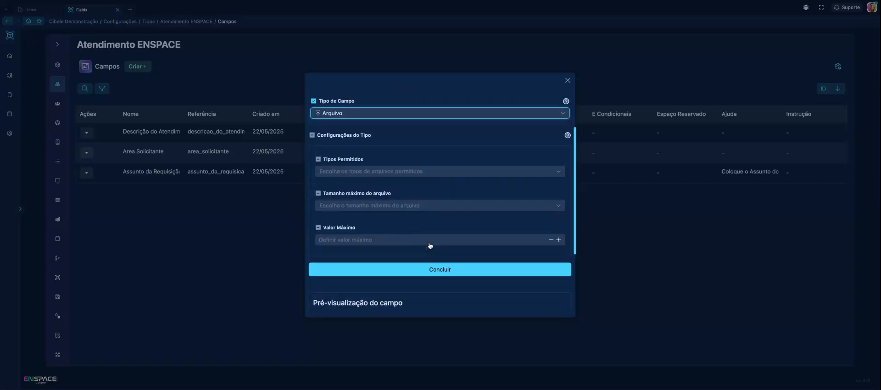
left_click(439, 244)
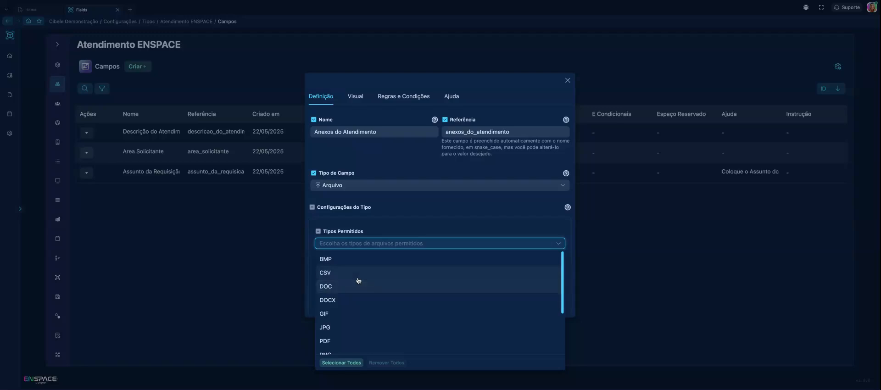
scroll(358, 281, "down", 1)
scroll(359, 280, "down", 1)
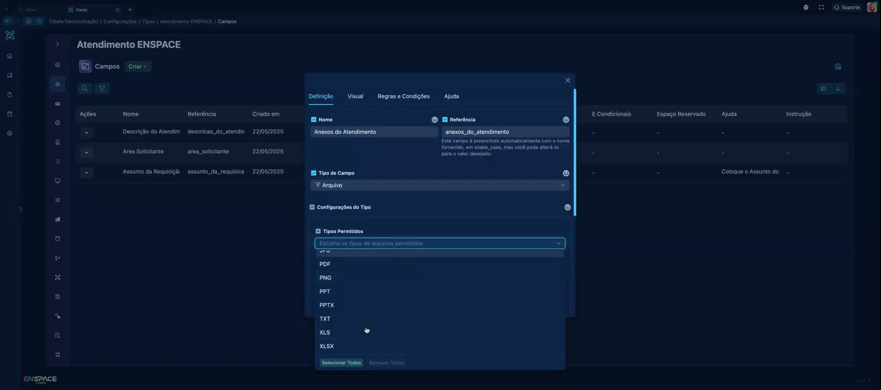
scroll(375, 230, "down", 1)
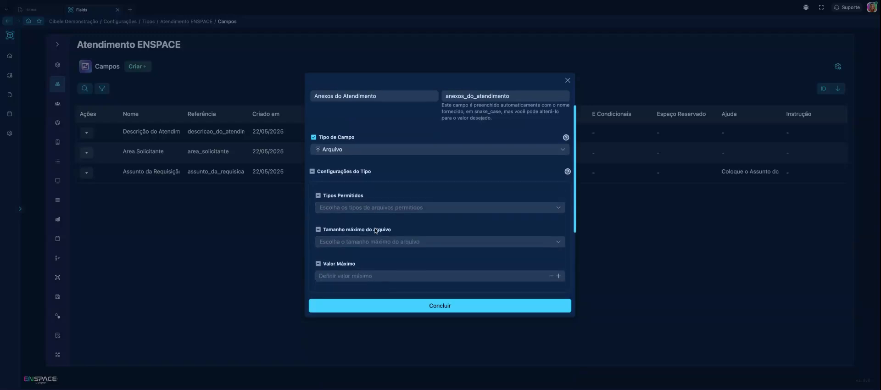
left_click(367, 246)
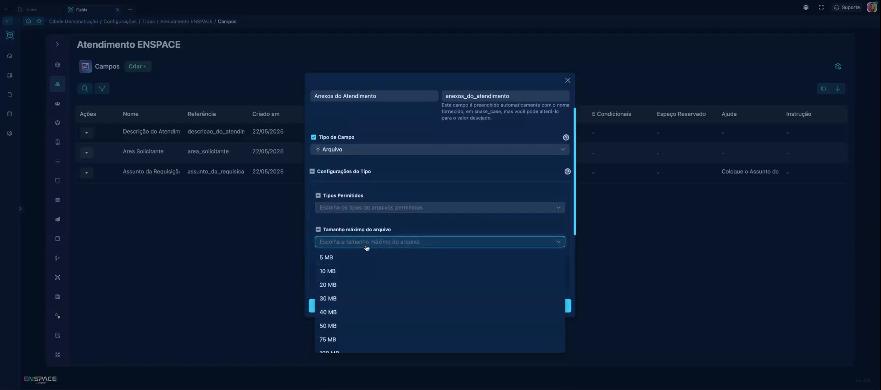
scroll(357, 287, "down", 1)
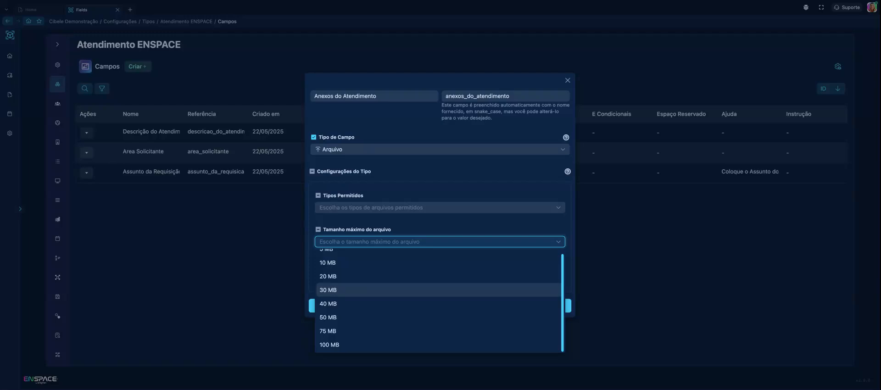
left_click(362, 227)
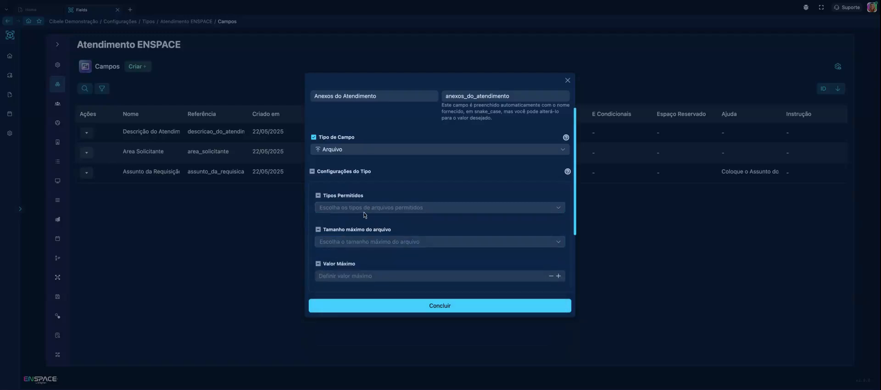
Set the Valor Máximo of the Anexos do Atendimento field to 5
left_click(387, 277)
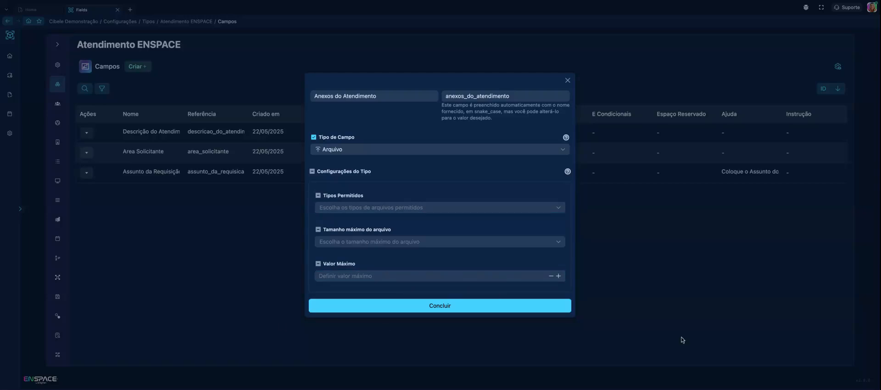
left_click(558, 276)
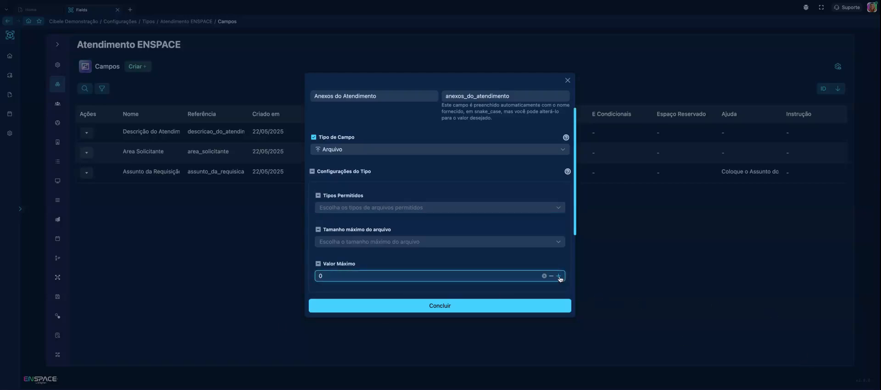
left_click(558, 276)
left_click(436, 262)
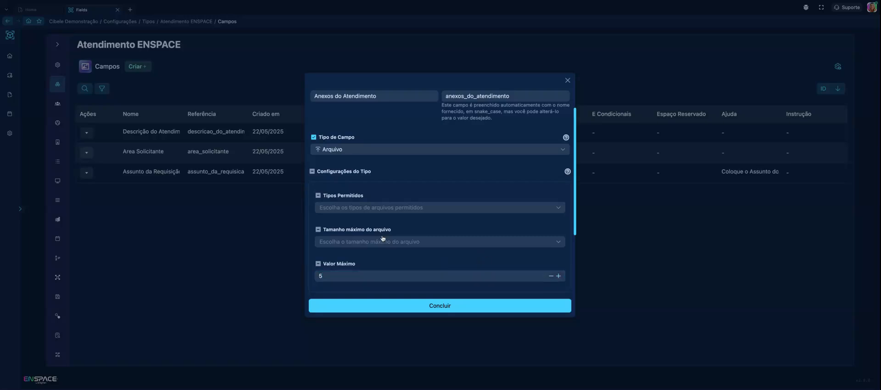
Review the visual settings and the rules and conditions of the Anexos do Atendimento field
scroll(380, 250, "up", 2)
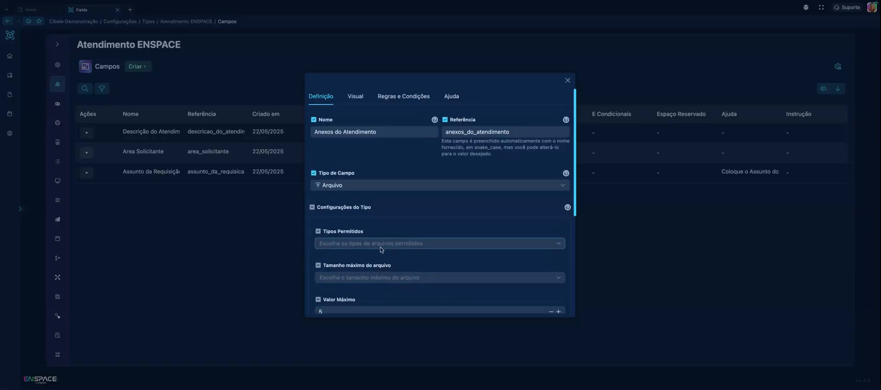
left_click(355, 96)
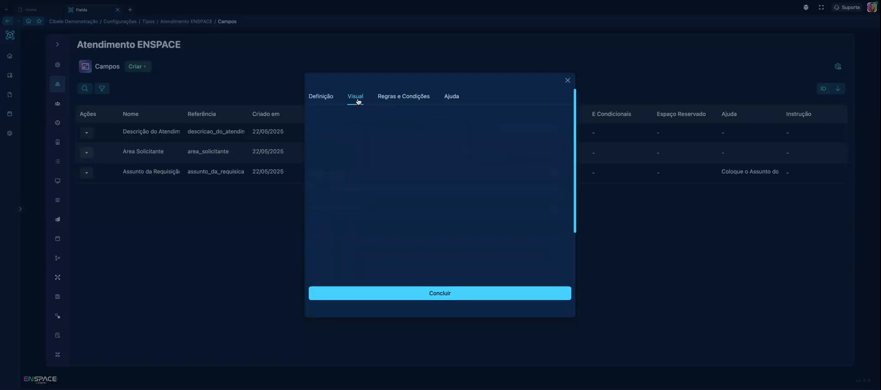
left_click(389, 103)
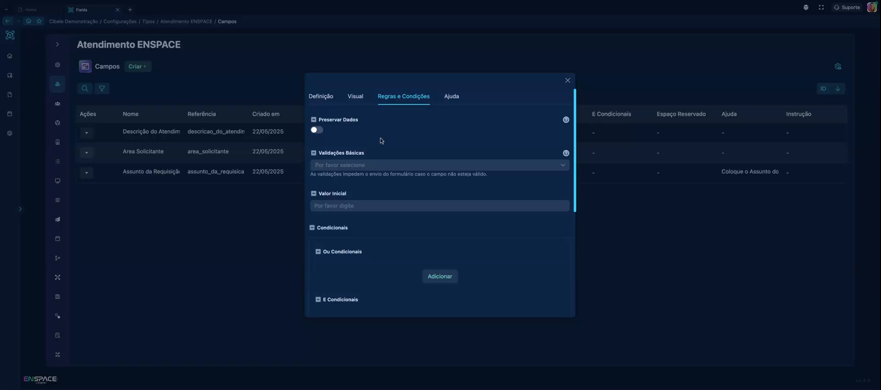
scroll(434, 150, "down", 3)
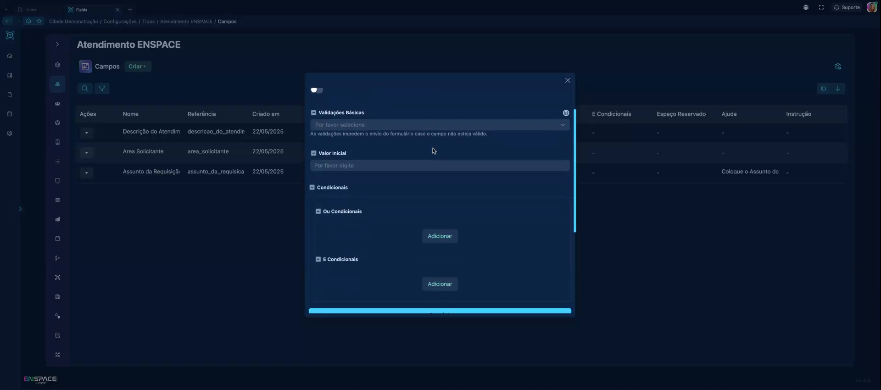
scroll(433, 151, "up", 3)
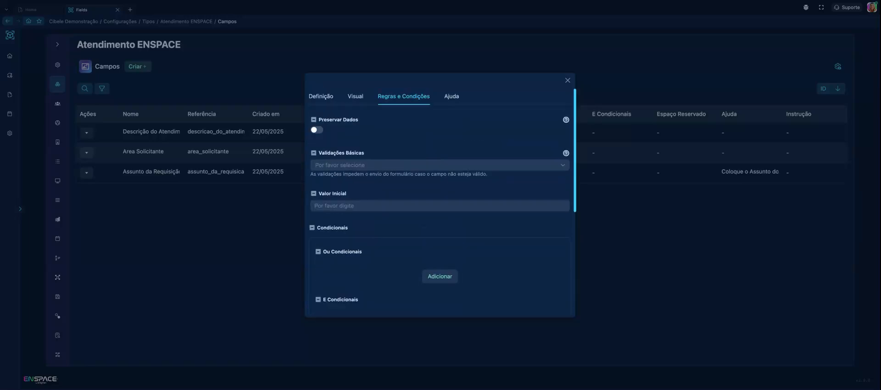
Enter the Ajuda text "Anexe Evidências se Necessário" for the Anexos do Atendimento field and save the field
left_click(452, 96)
left_click(337, 162)
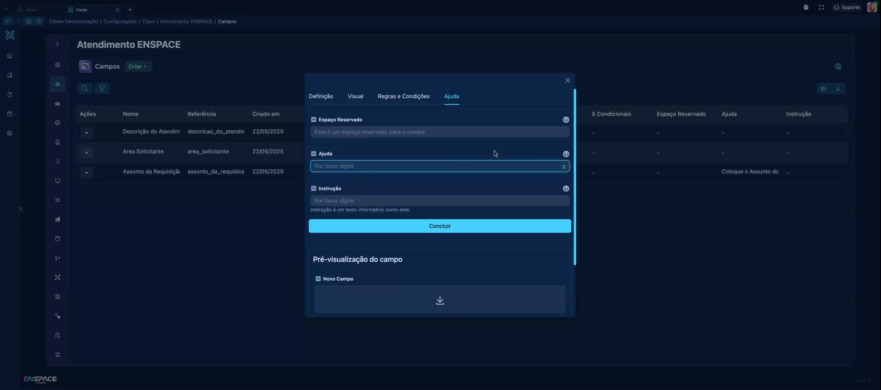
left_click(412, 133)
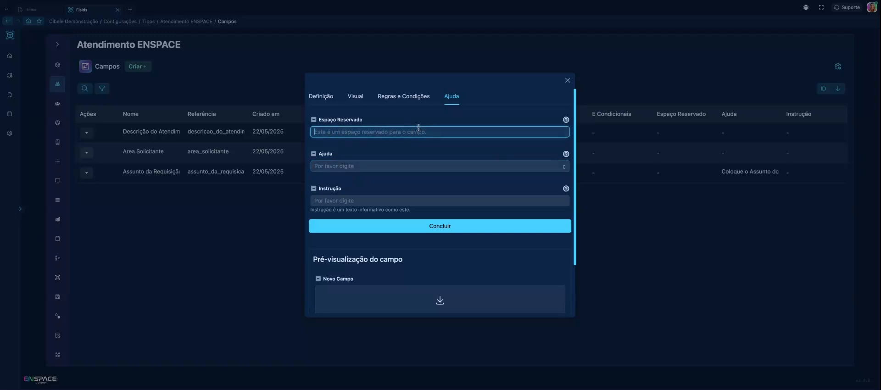
left_click(330, 165)
mouse_move(564, 156)
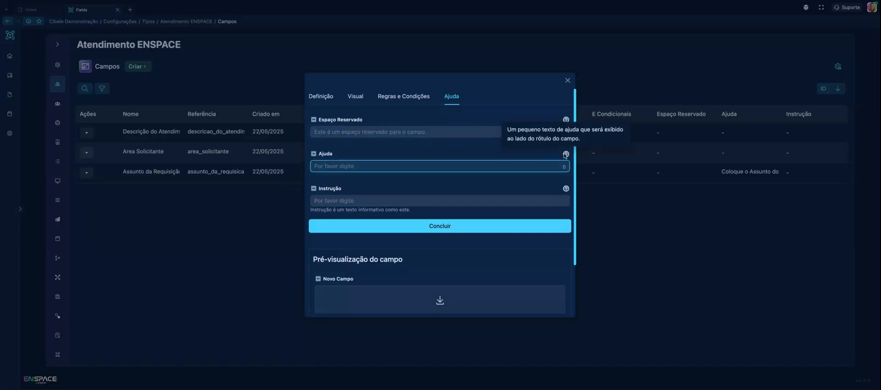
type("A")
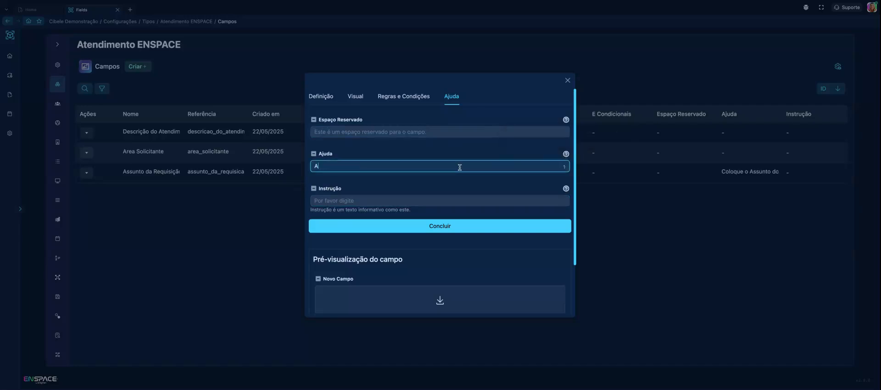
type("ne")
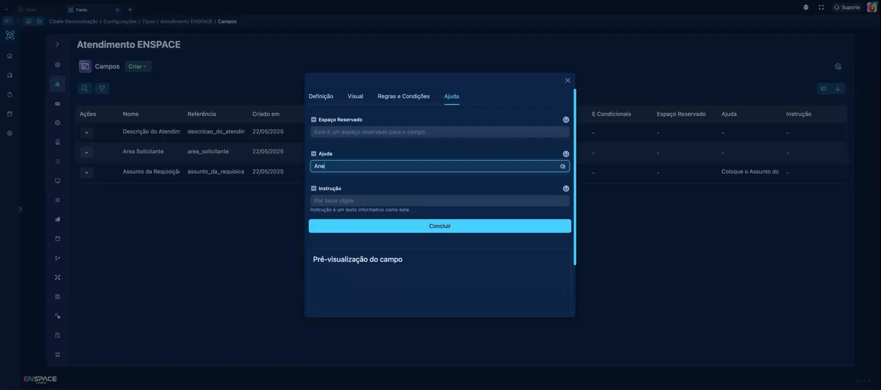
type("xe Evid")
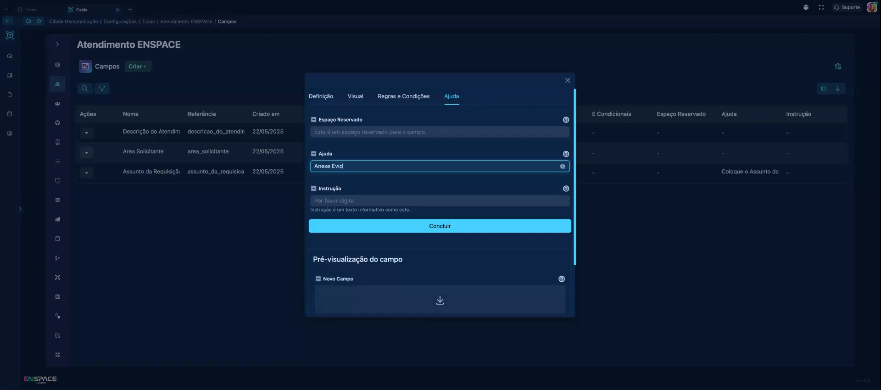
type("ências se Necessá")
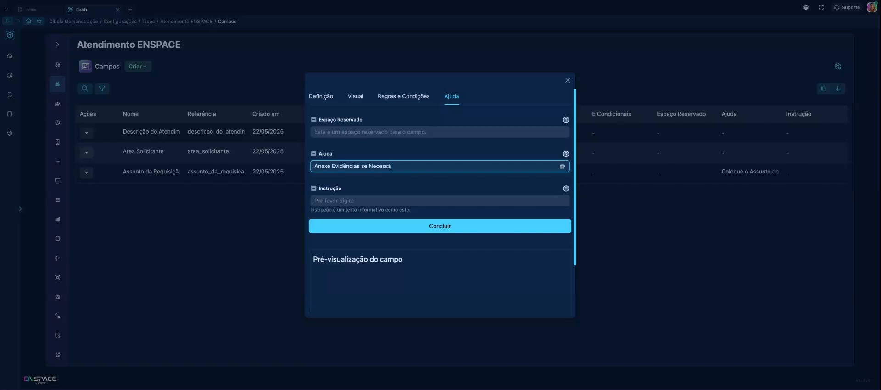
type("rio")
left_click(444, 225)
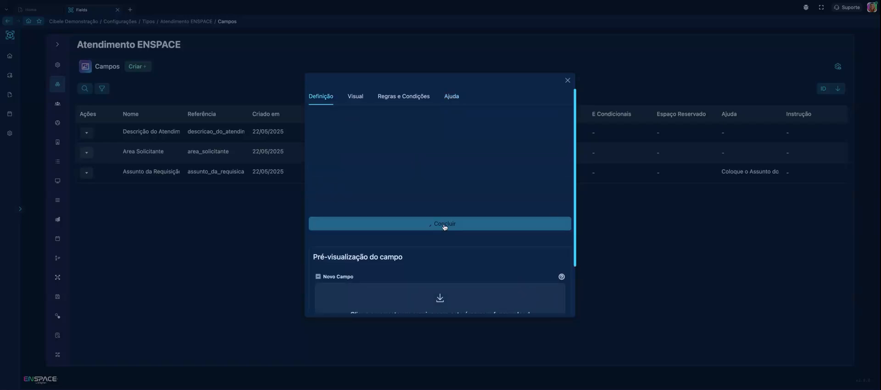